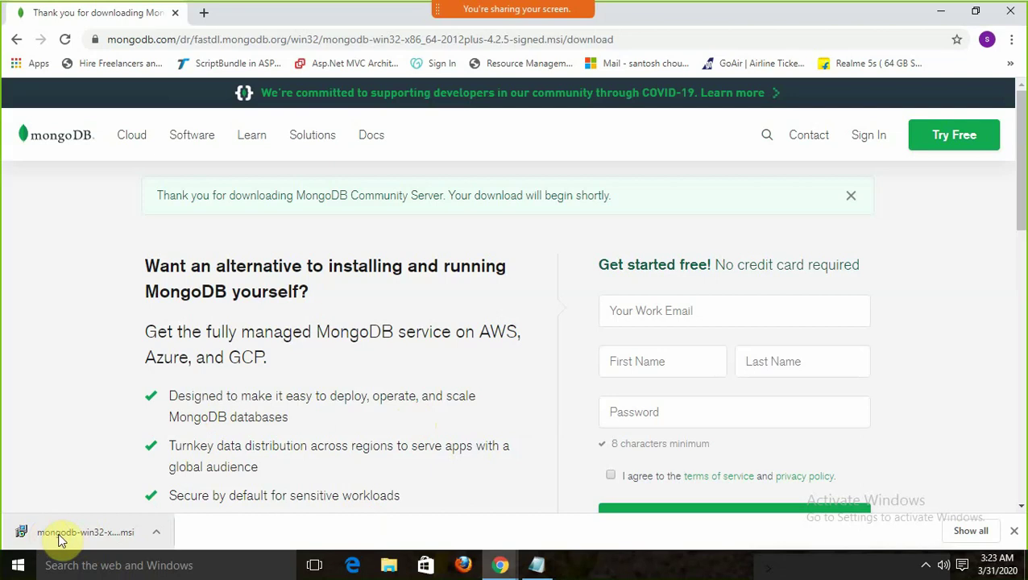
Show the downloaded MongoDB 4.2.5 installer in its folder and launch it.
click(158, 531)
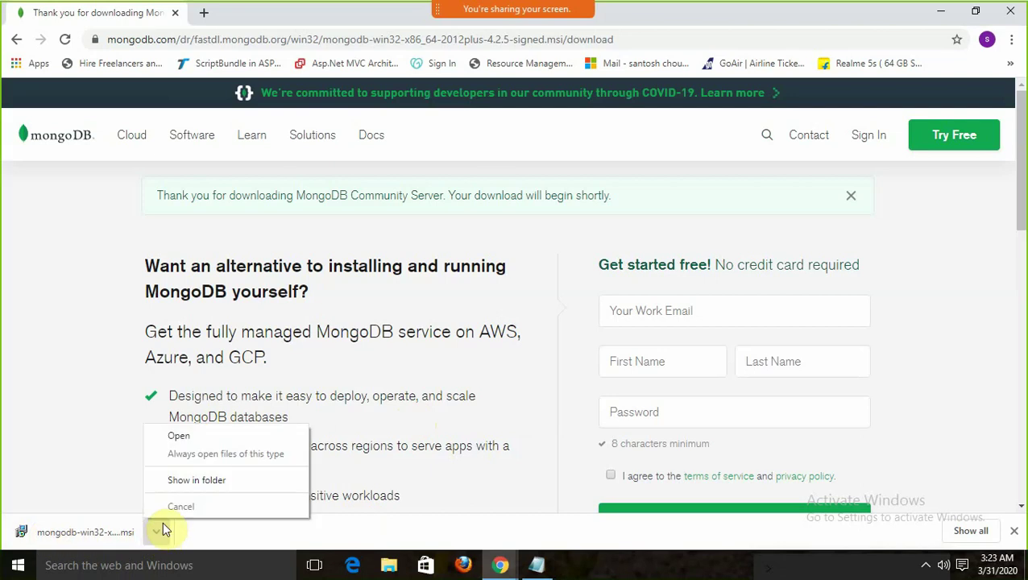
click(183, 481)
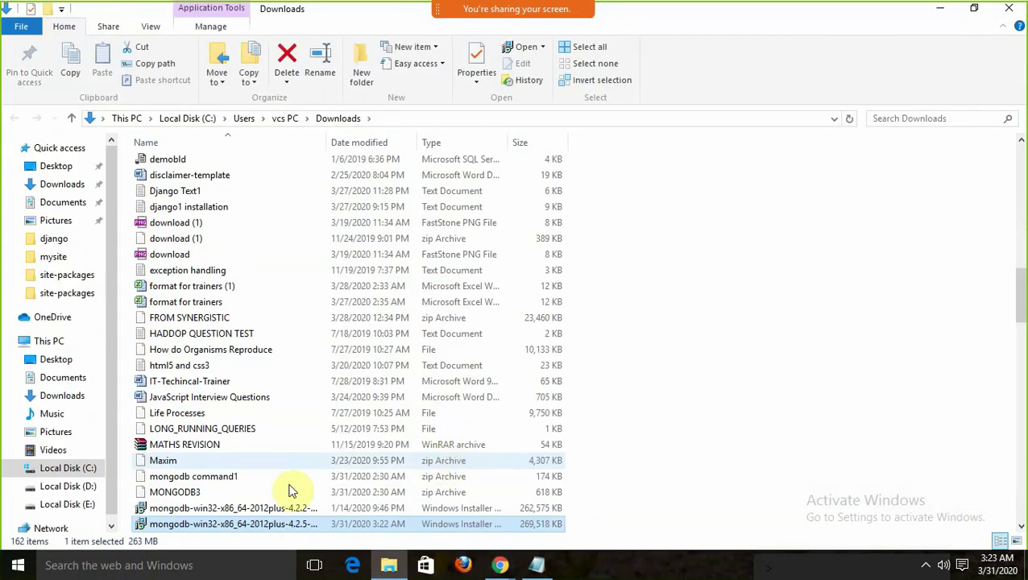
double_click(229, 524)
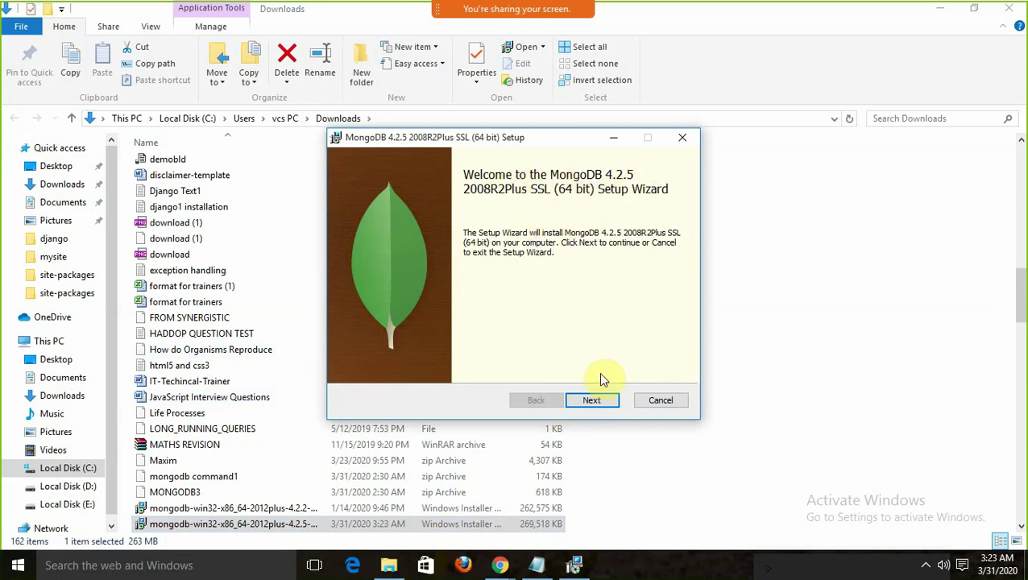
Accept the licence agreement in the MongoDB setup wizard and choose the Complete setup type.
click(591, 400)
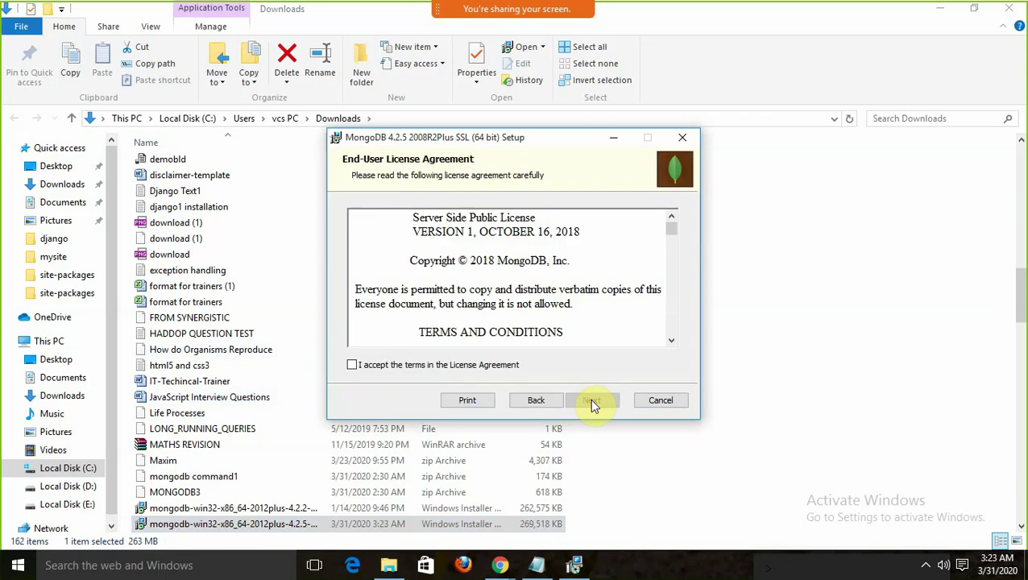
click(426, 364)
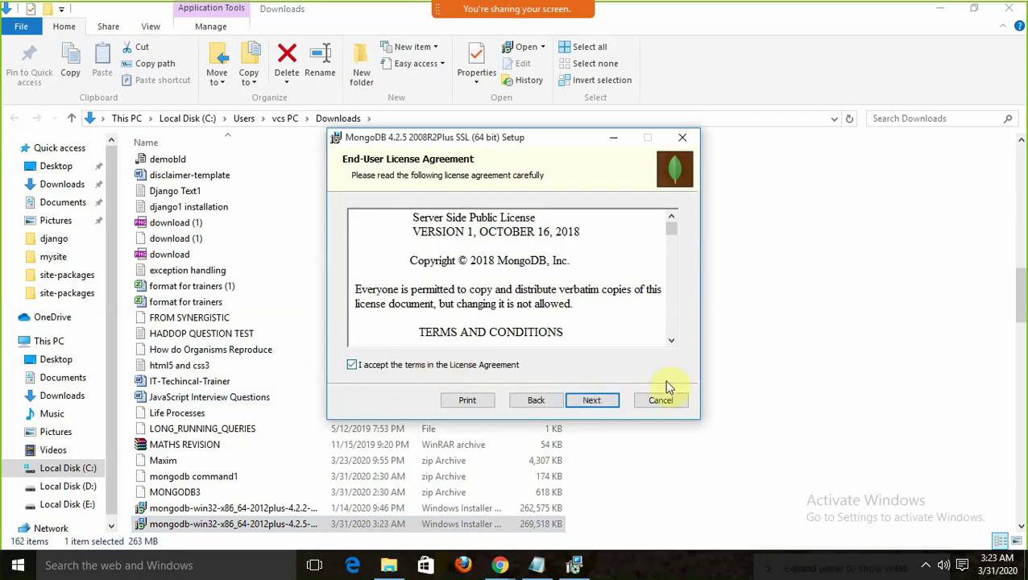
click(591, 403)
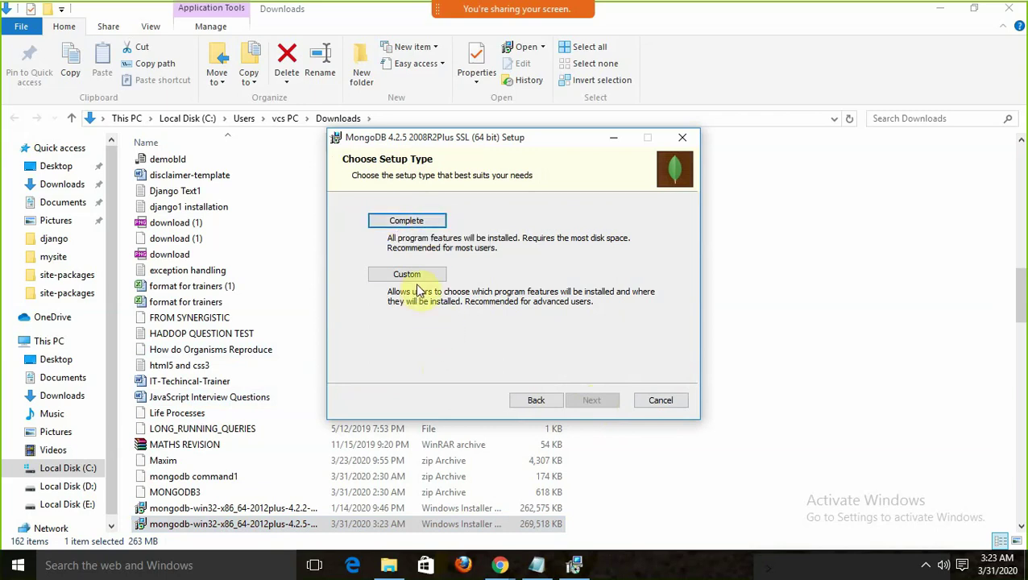
click(398, 225)
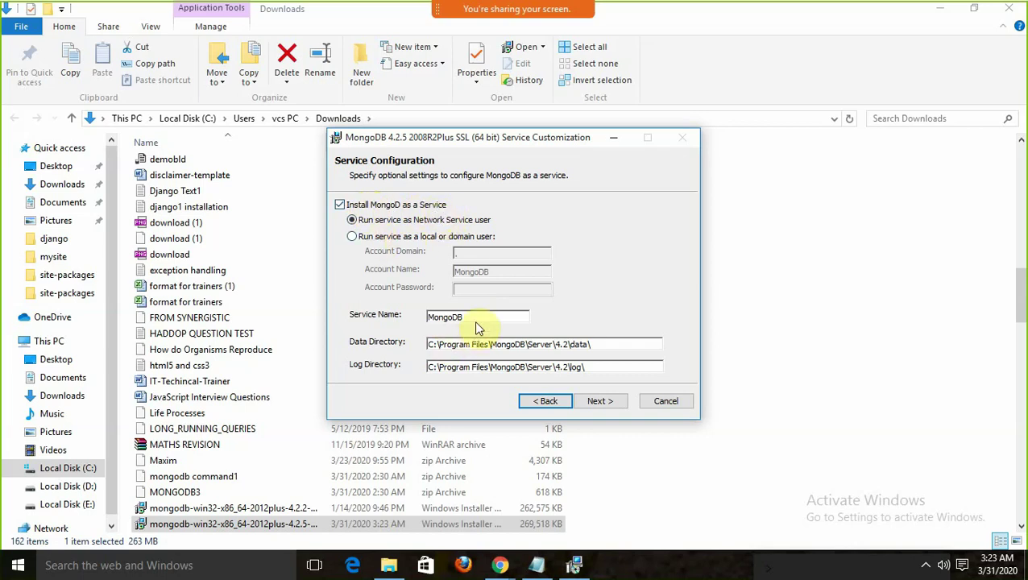
Review the service name, data directory and log directory, and continue with the default service configuration.
drag(475, 320, 389, 317)
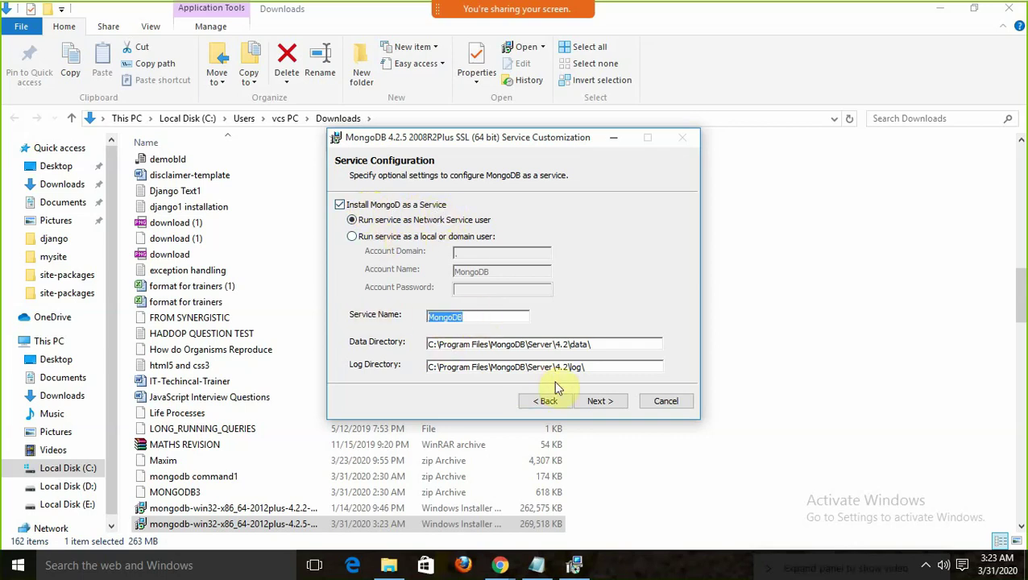
drag(620, 344, 379, 344)
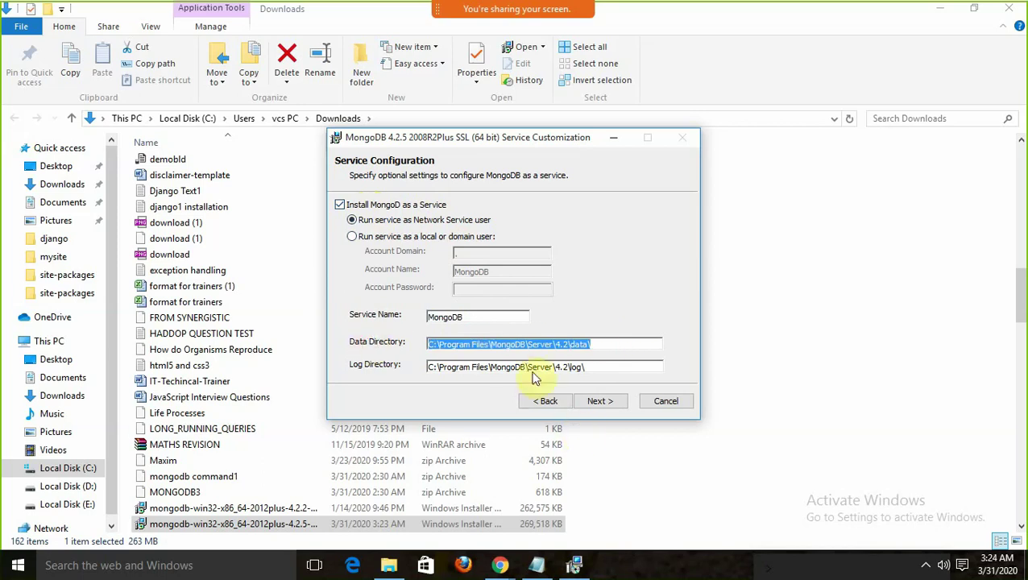
drag(493, 367, 661, 368)
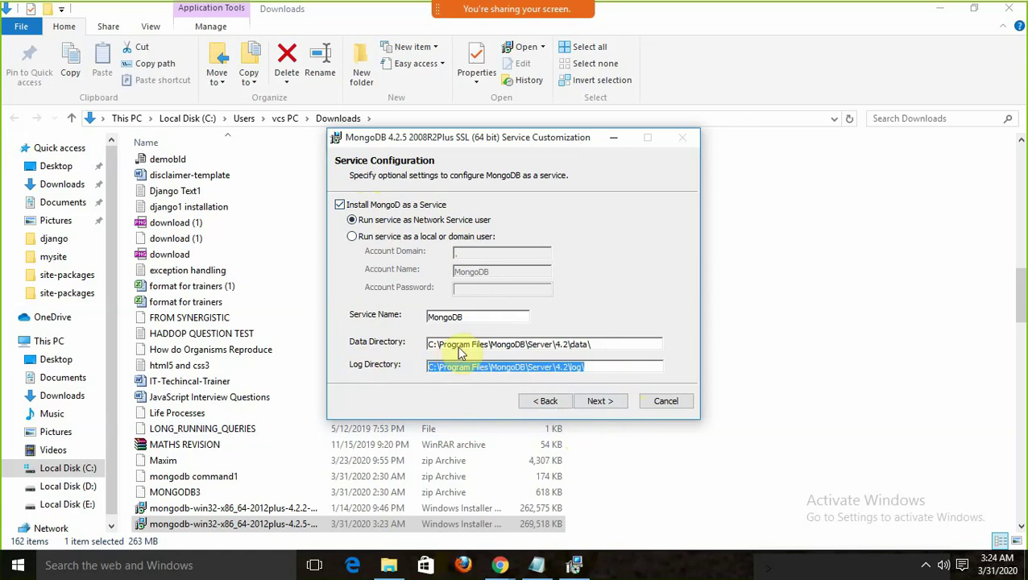
click(608, 407)
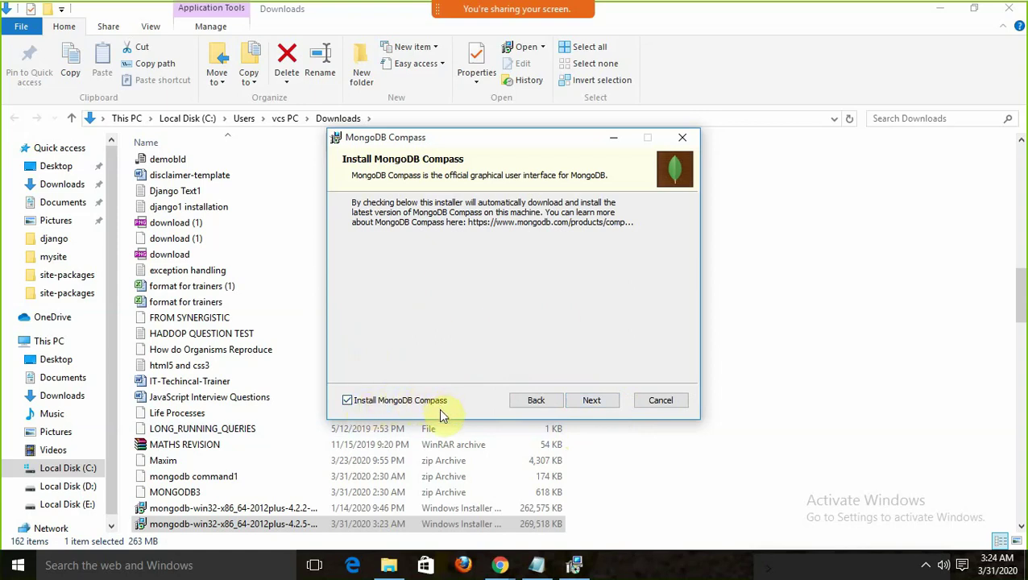
Exclude MongoDB Compass from the setup and start the installation.
click(355, 402)
click(587, 406)
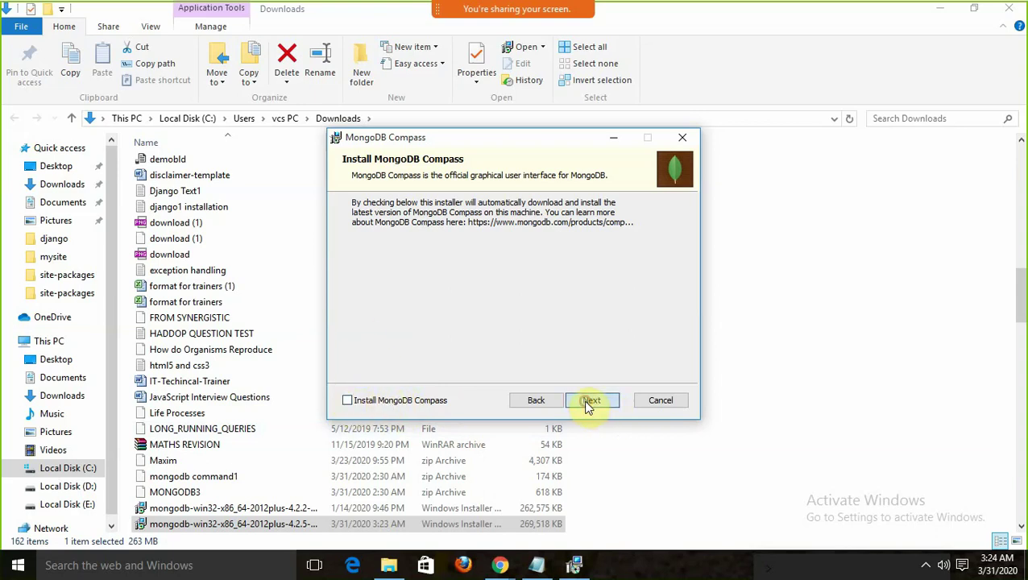
click(586, 402)
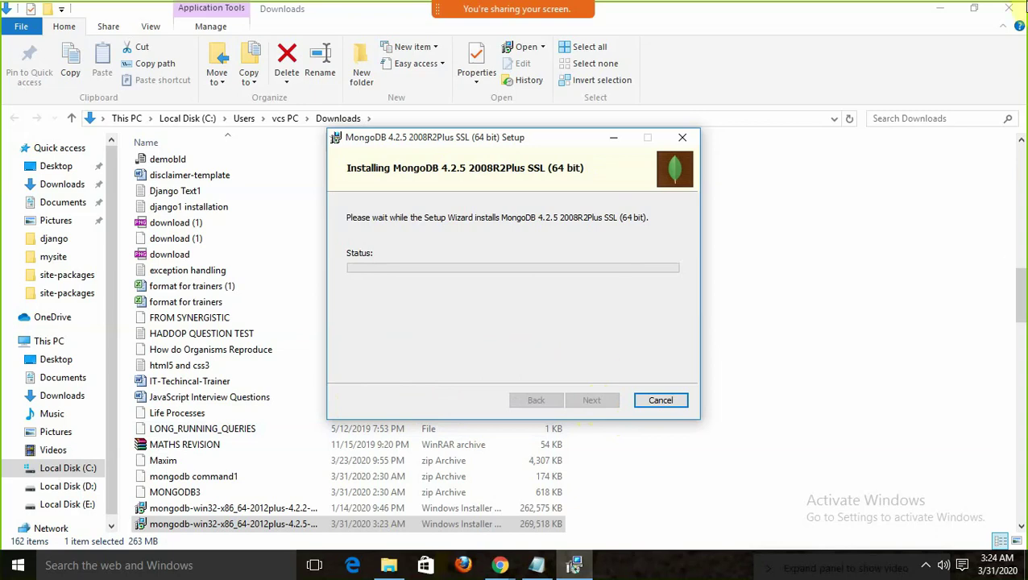
Minimize the window behind the installer and finish the setup wizard once the installation completes.
click(938, 8)
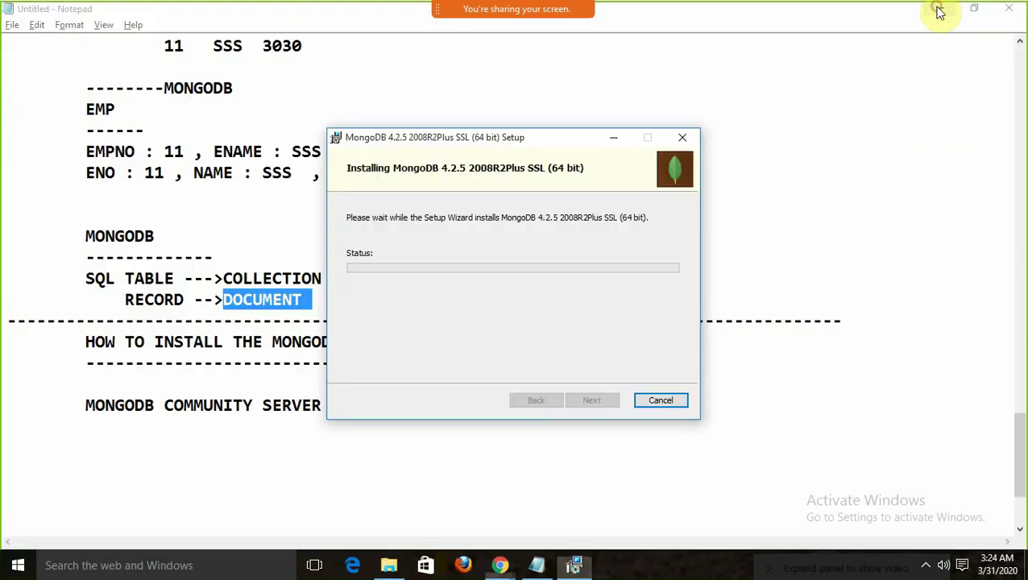
click(937, 8)
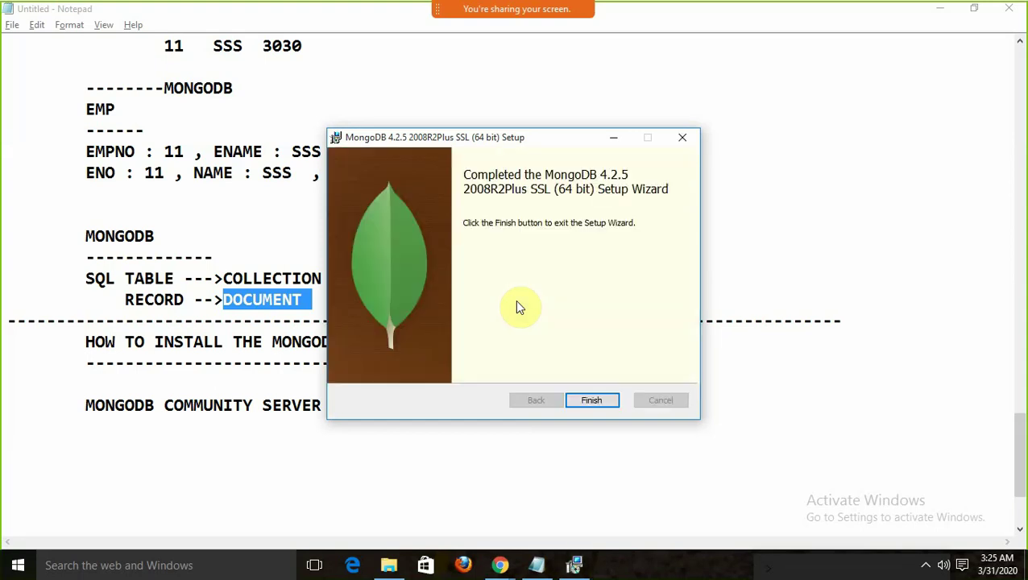
click(586, 401)
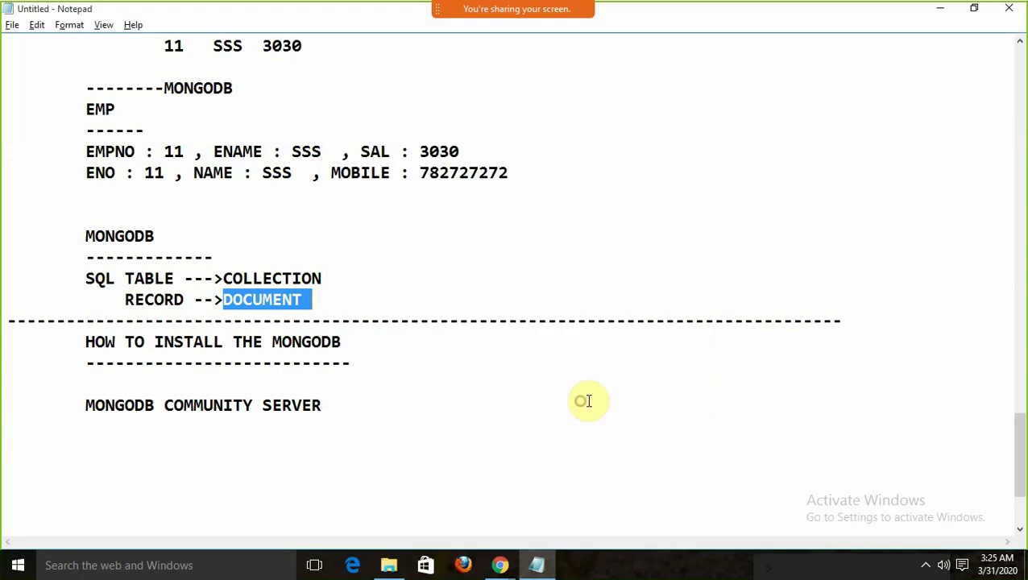
Minimize Notepad and open the folder C:\Program Files\MongoDB\Server\4.2\bin from This PC.
click(939, 9)
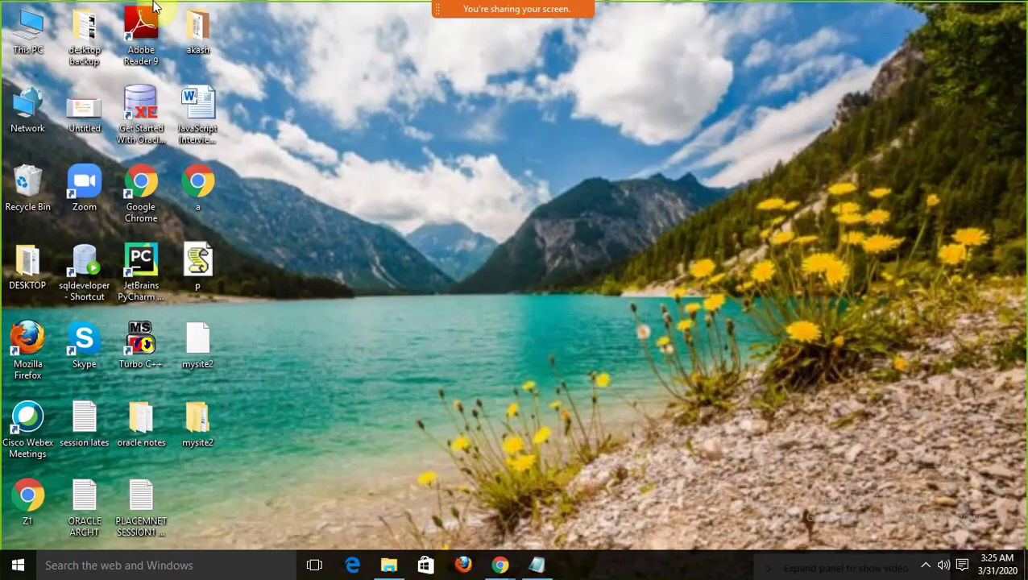
double_click(28, 44)
double_click(203, 277)
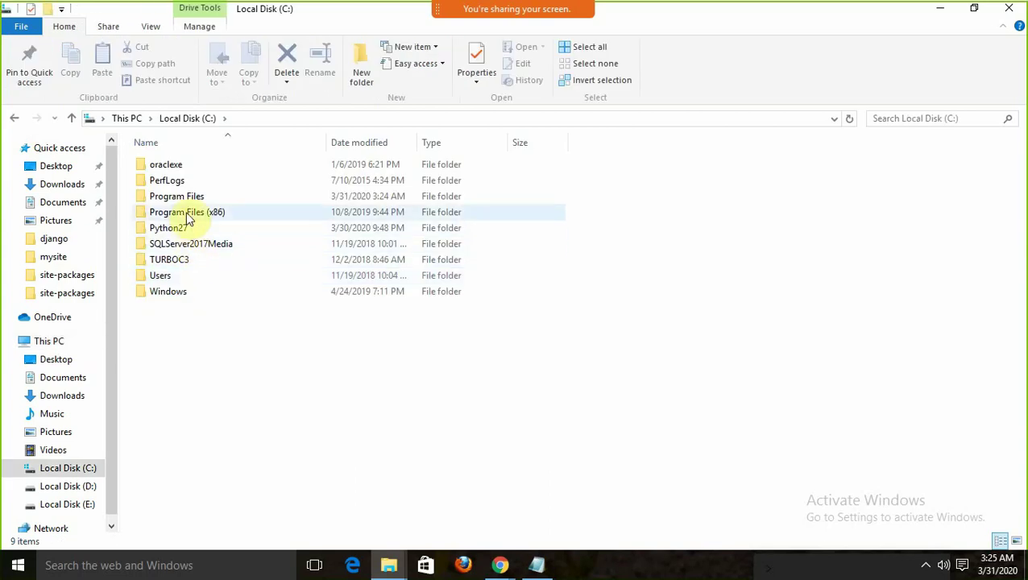
double_click(184, 199)
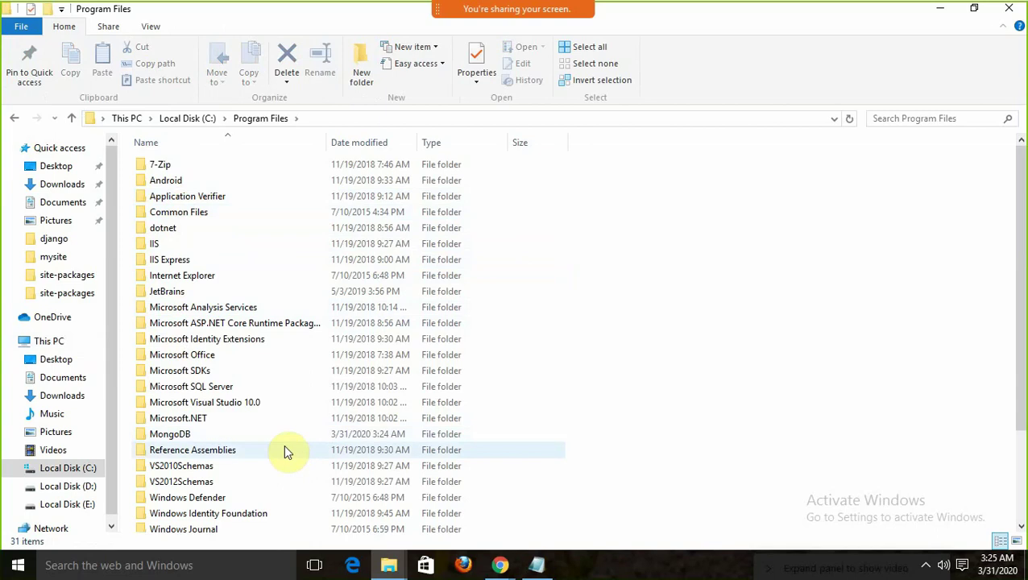
double_click(170, 435)
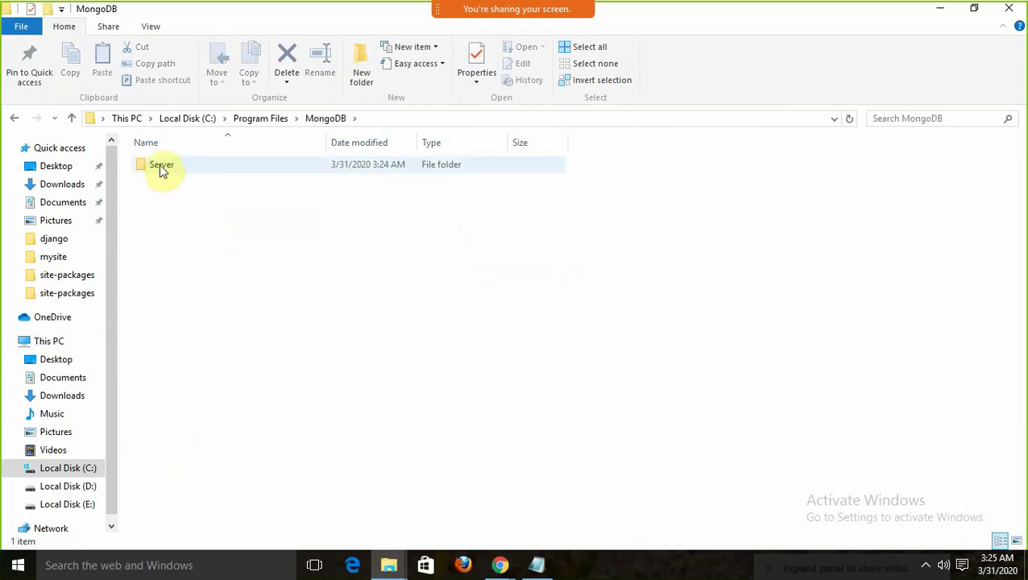
double_click(159, 164)
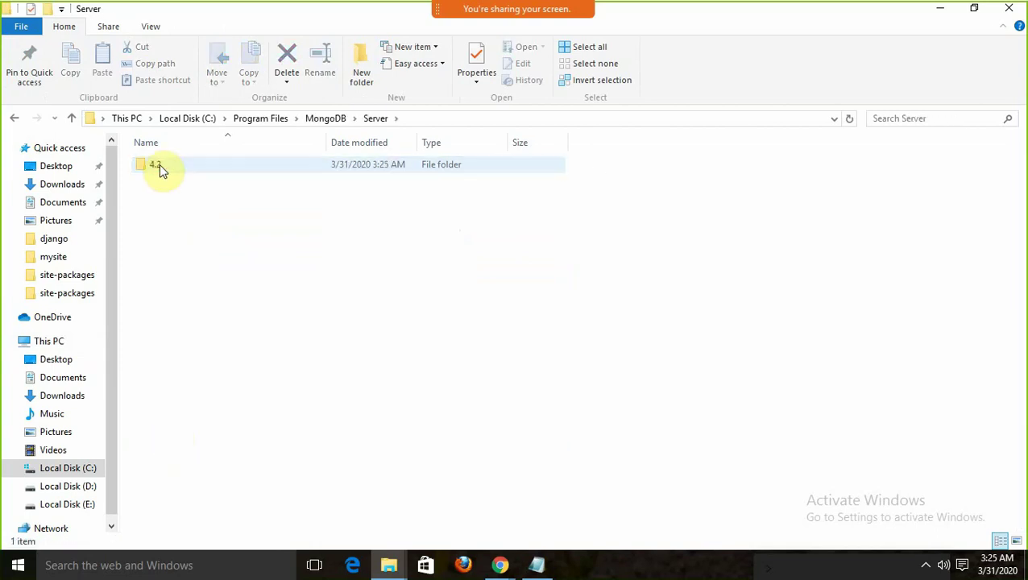
double_click(157, 170)
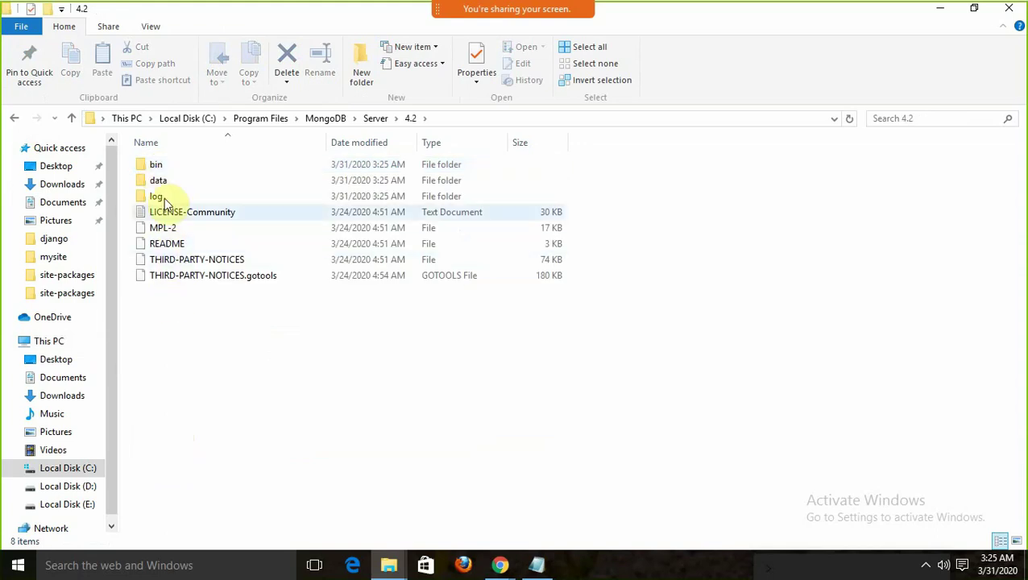
click(156, 165)
double_click(157, 166)
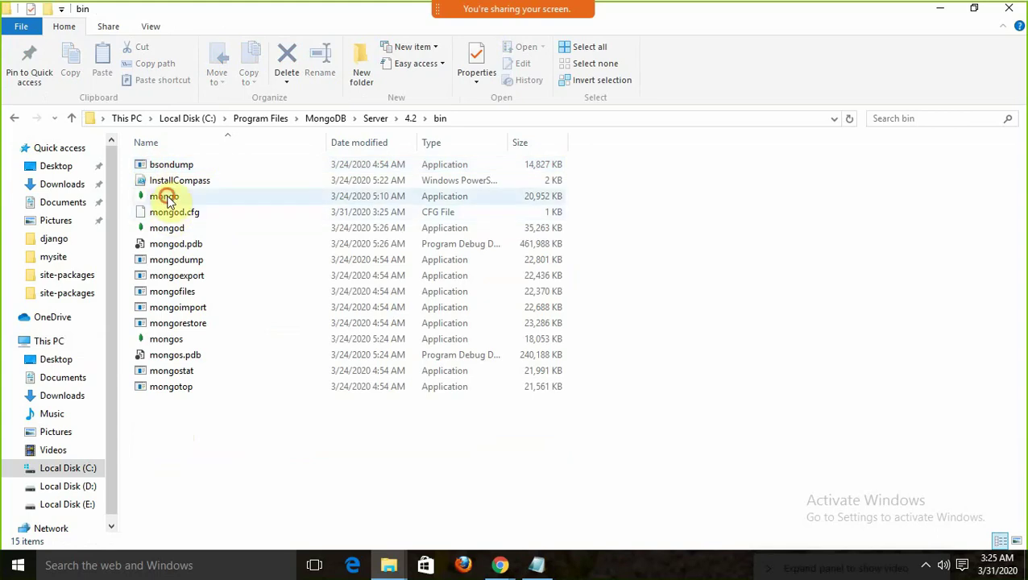
Locate the mongo and mongod applications in the bin folder.
click(161, 196)
click(169, 230)
click(167, 198)
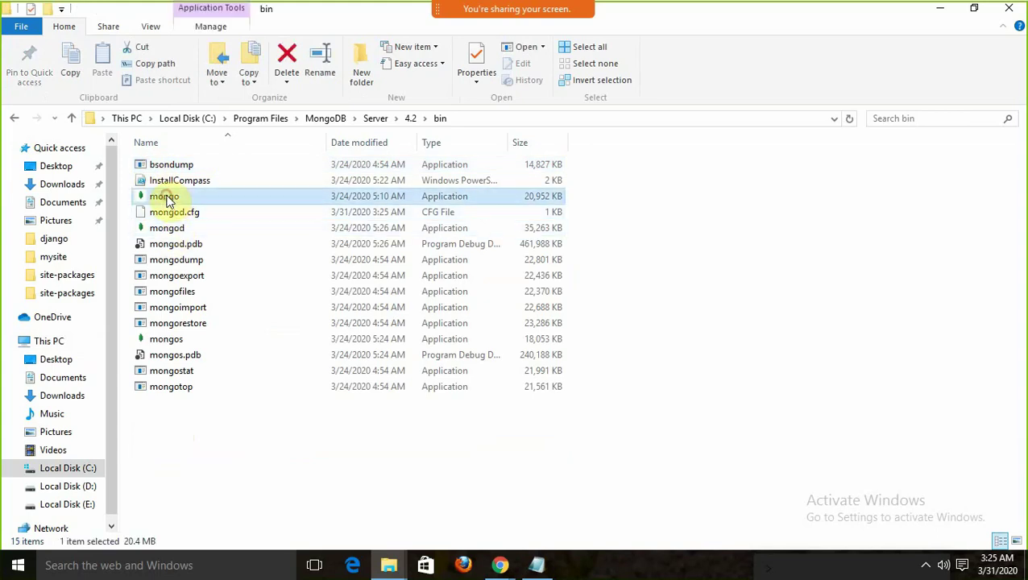
click(166, 228)
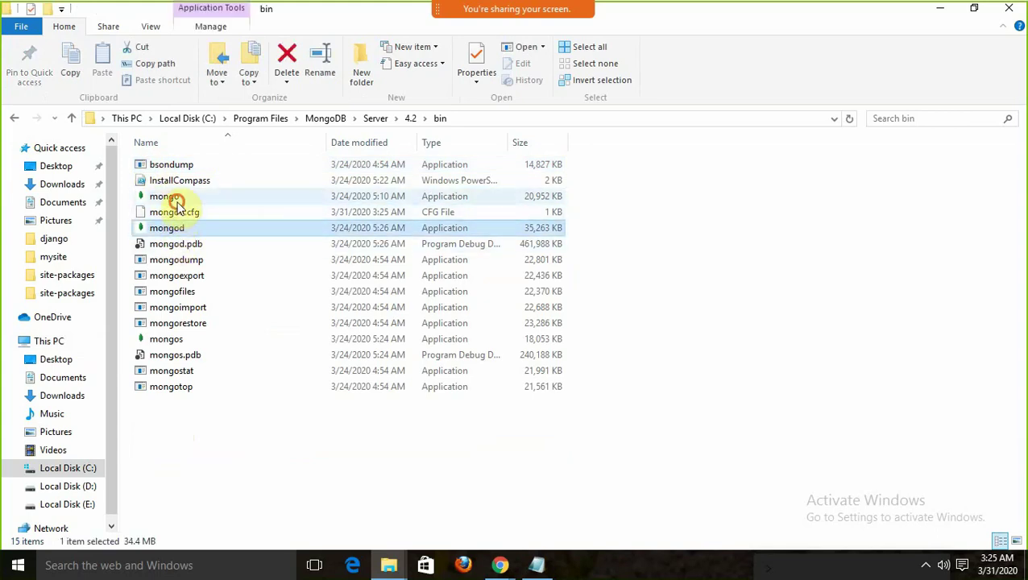
click(176, 200)
Copy the full path of the MongoDB bin folder.
click(452, 119)
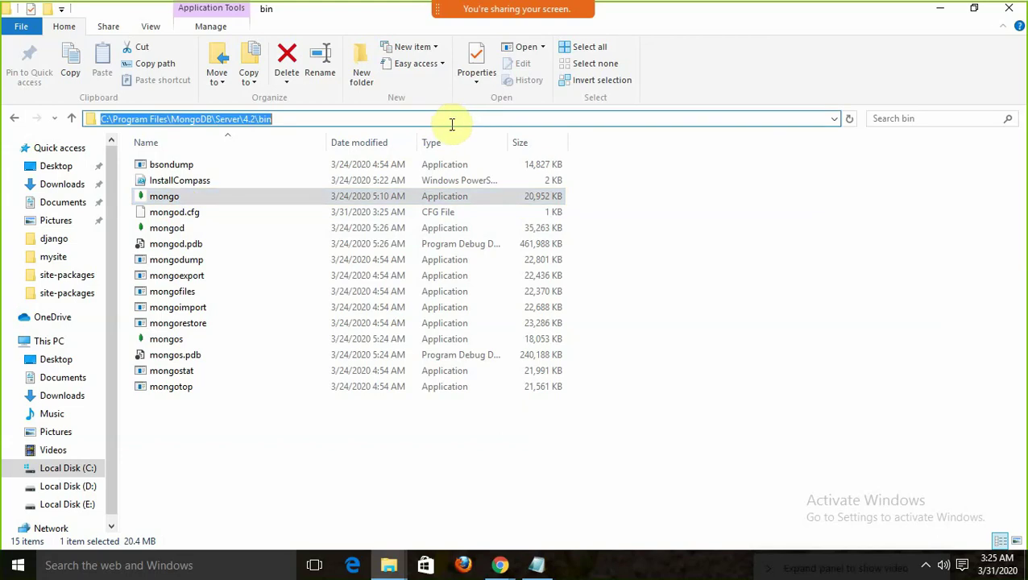
right_click(246, 120)
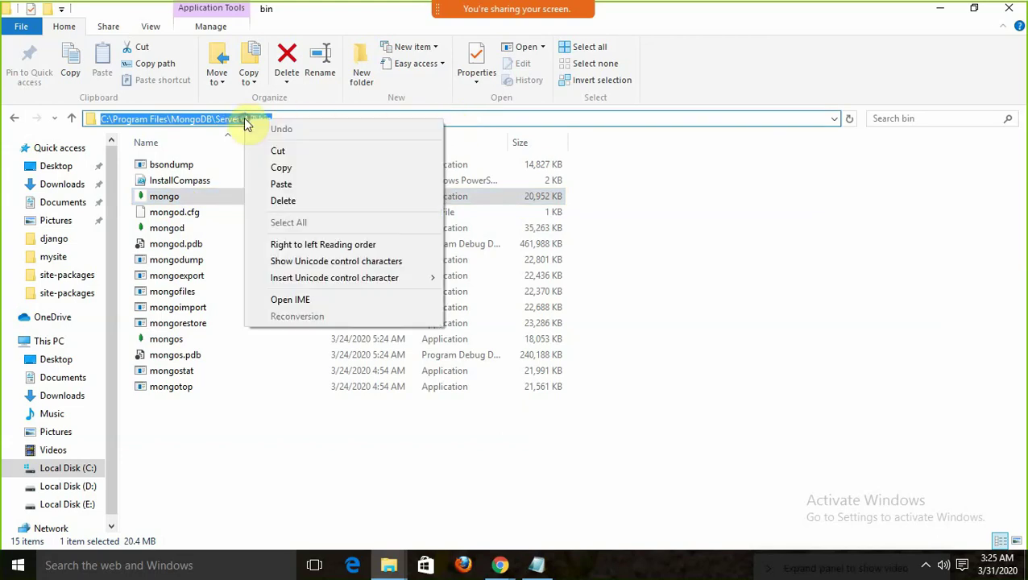
click(286, 169)
Switch to Notepad and add the heading "HOW TO START :" with a dashed underline and the copied bin path below the notes.
click(535, 564)
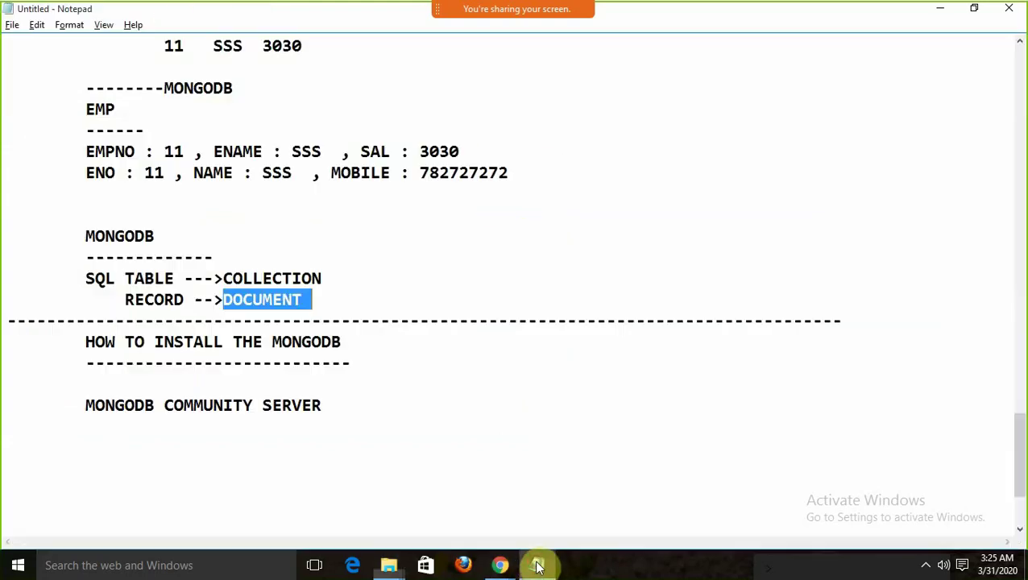
click(257, 464)
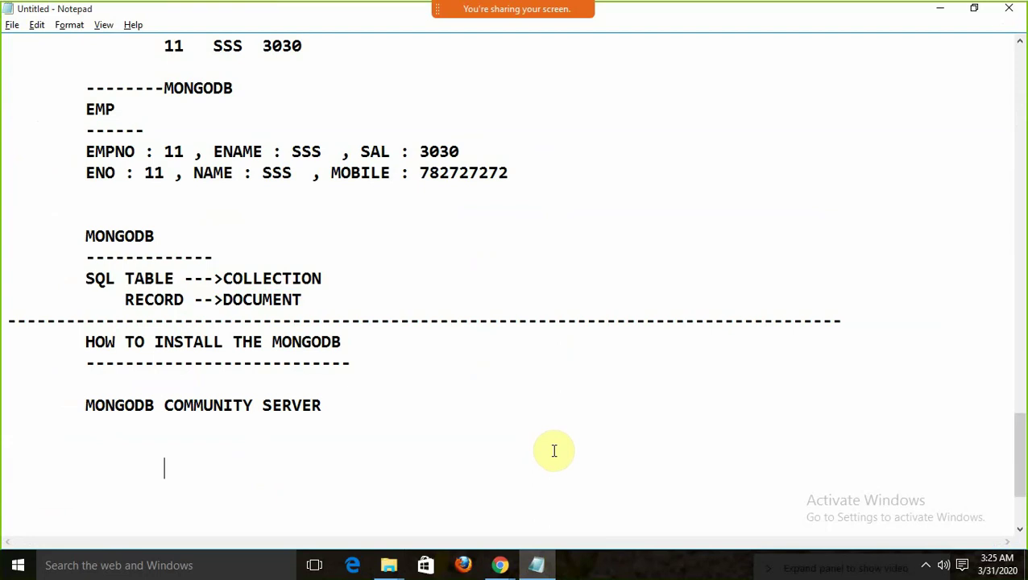
text(HOW)
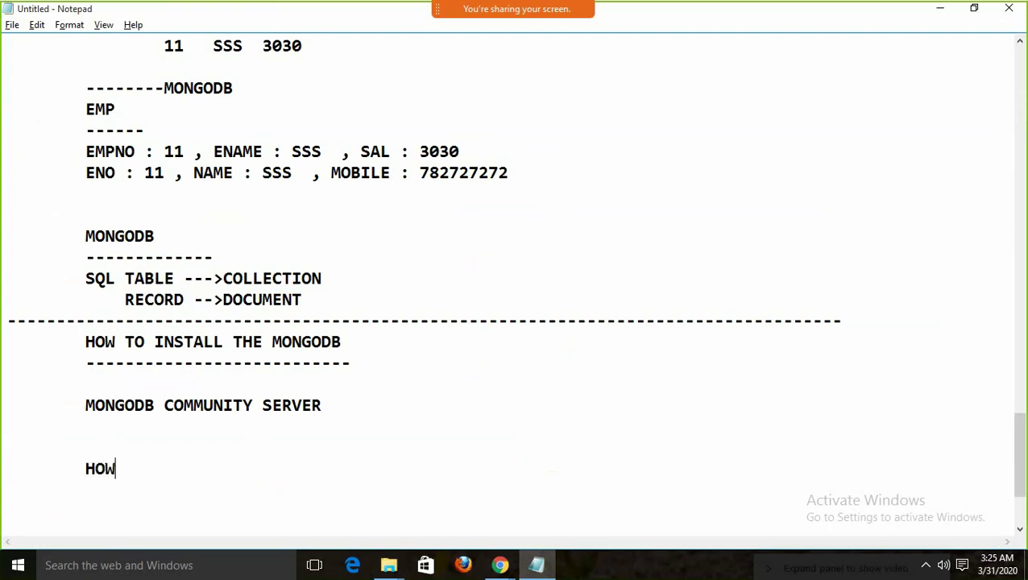
text( TO START :)
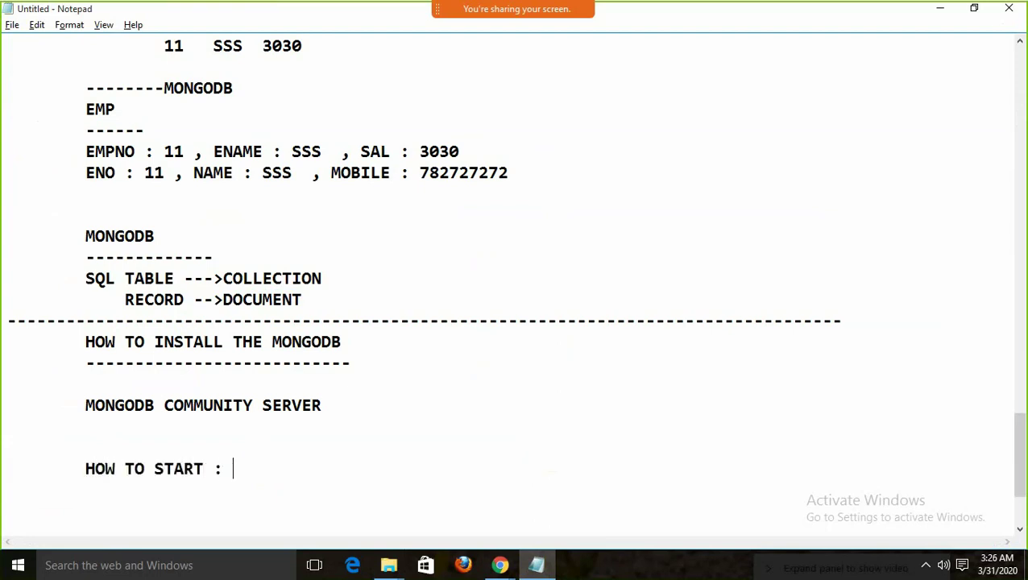
key(Return)
text(-------------------)
key(Return)
key(ctrl+v)
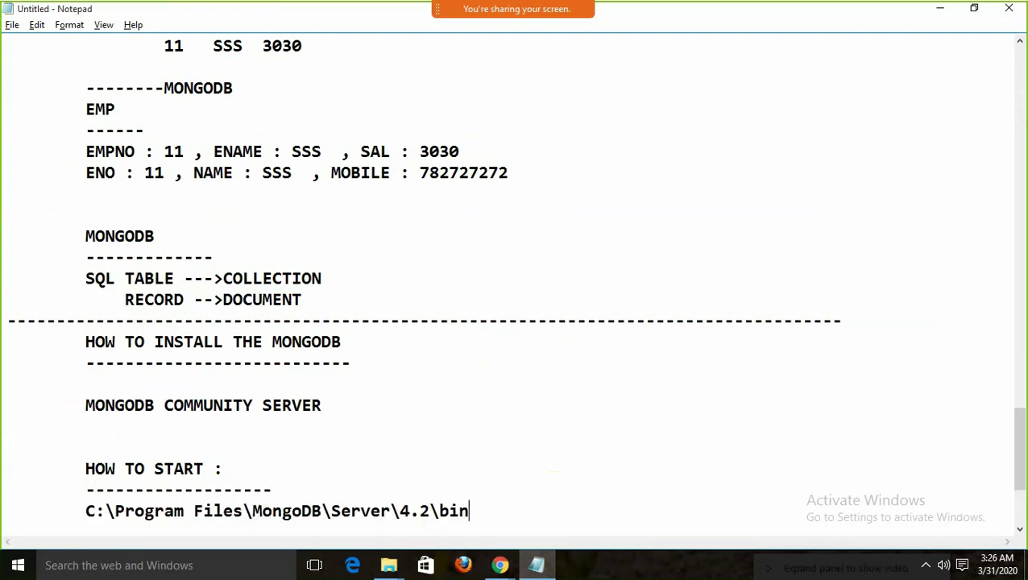
Add the indented list items "1. MONGOD" and "2. MONGO" below the bin path, checking the application name in the bin folder.
key(Return)
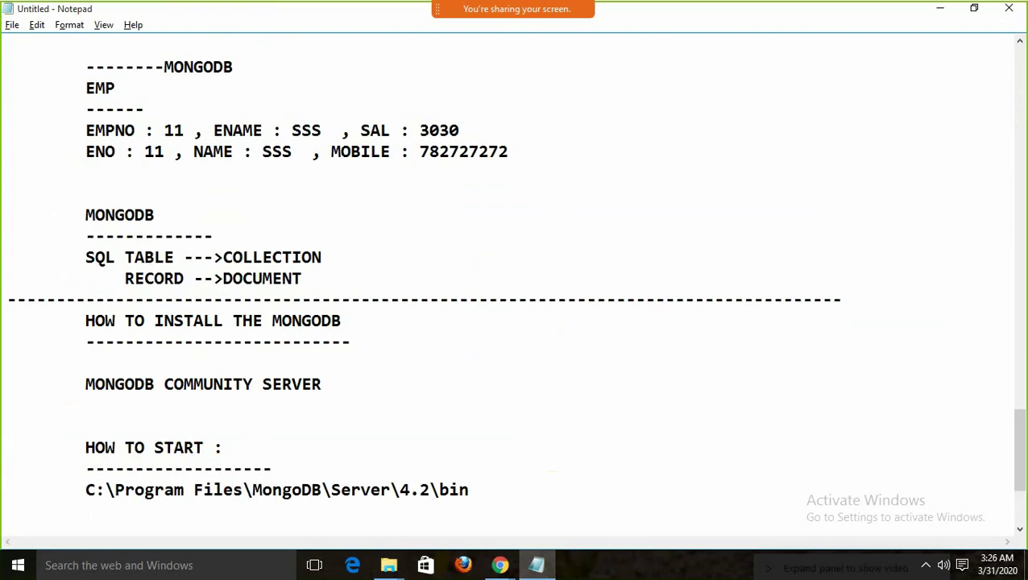
text(1.)
click(389, 564)
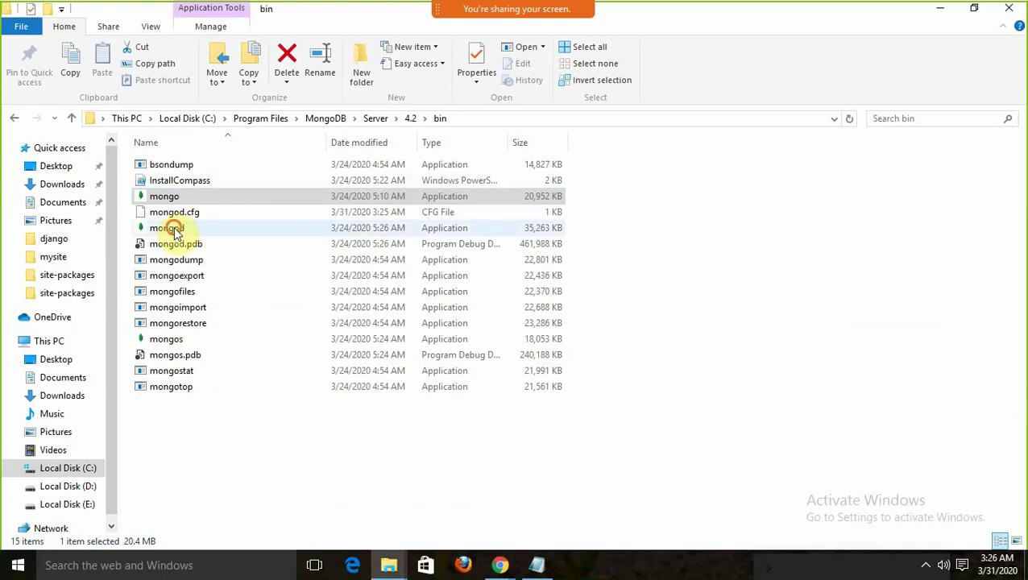
key(alt+Tab)
text(.)
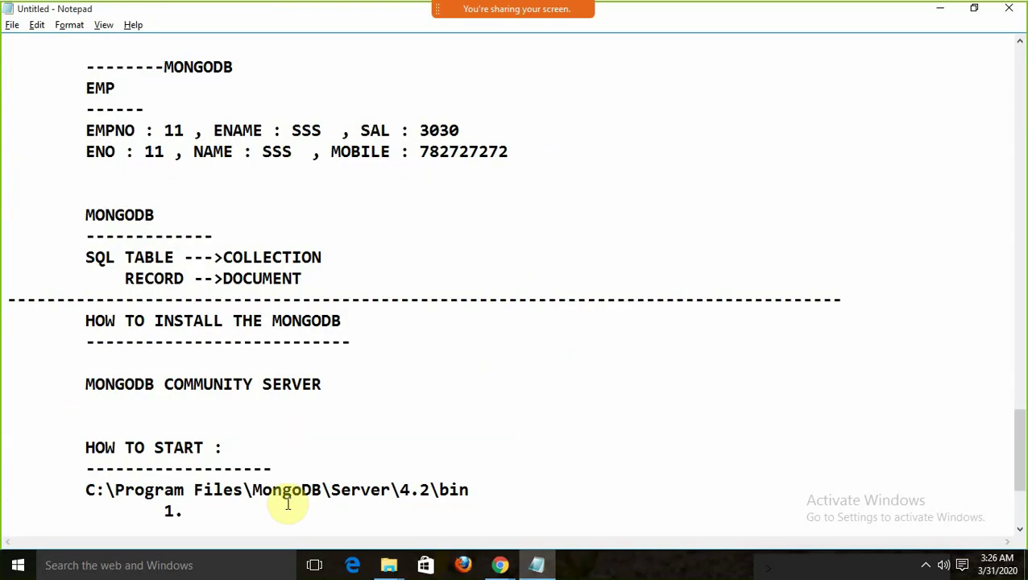
text( MONGOD)
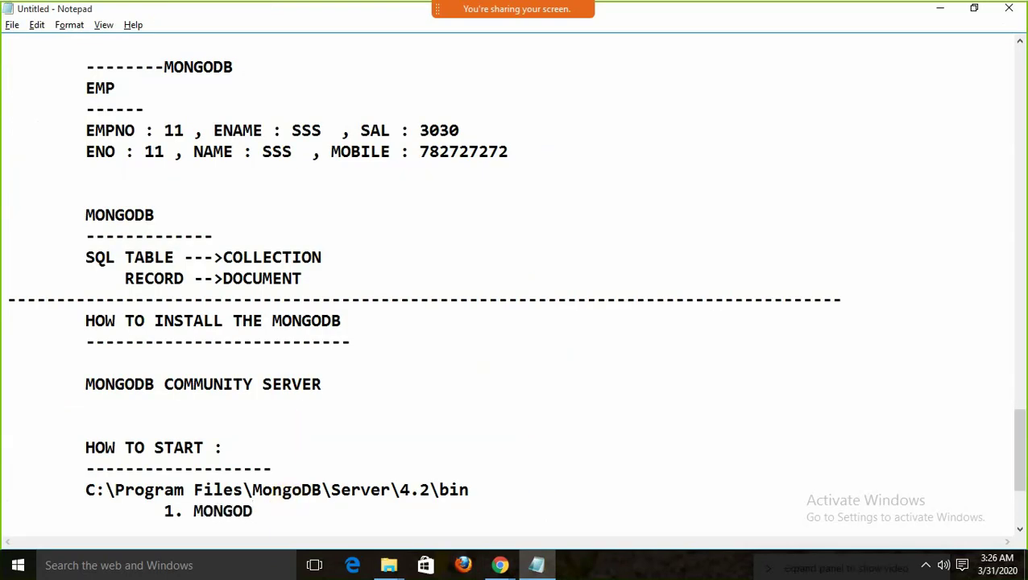
key(Return)
text(2)
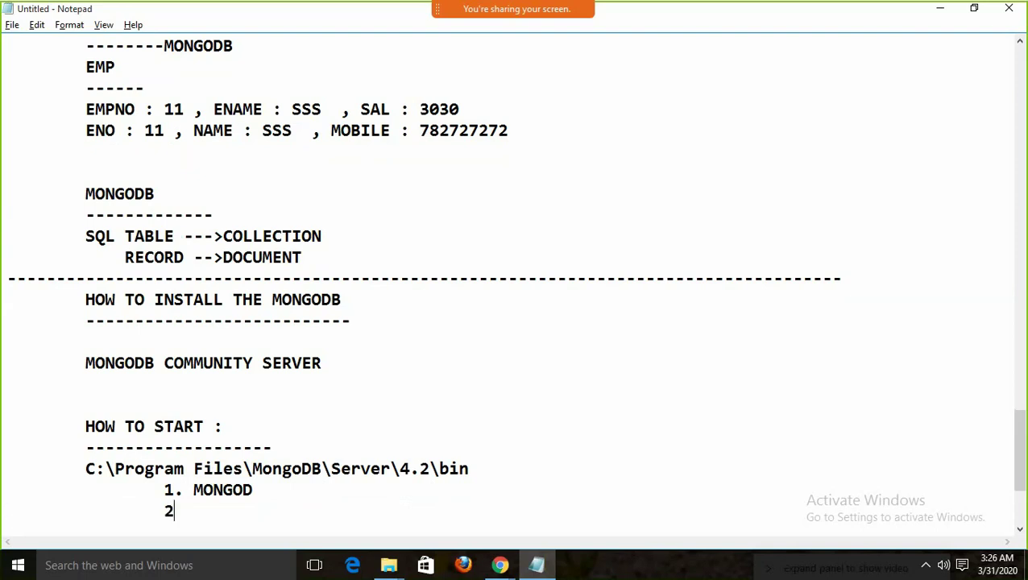
text(. MOPNGO)
key(Return)
key(Tab)
Append "(SERVER)" to the MONGOD list item in the notes.
key(Up)
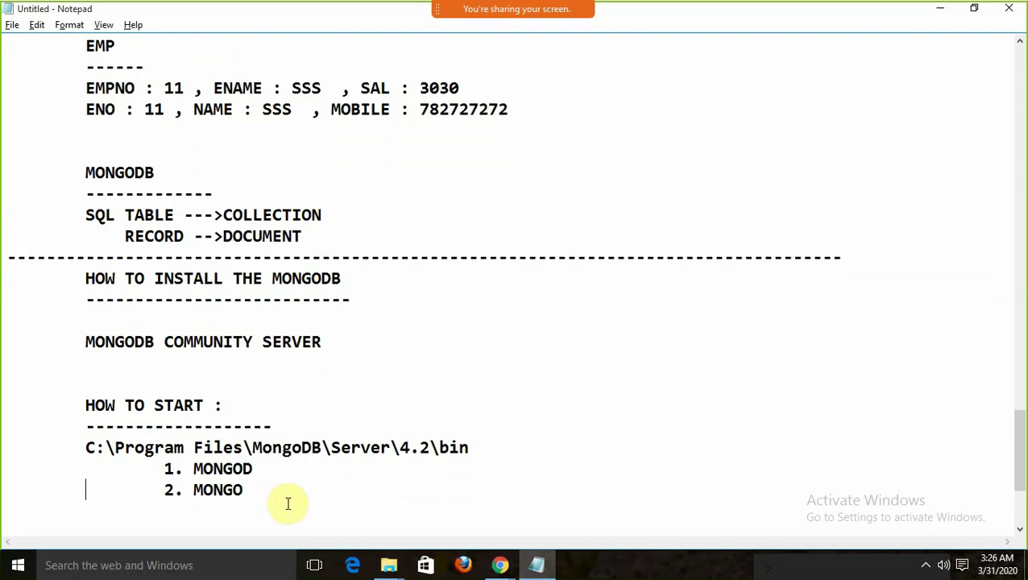
text(9)
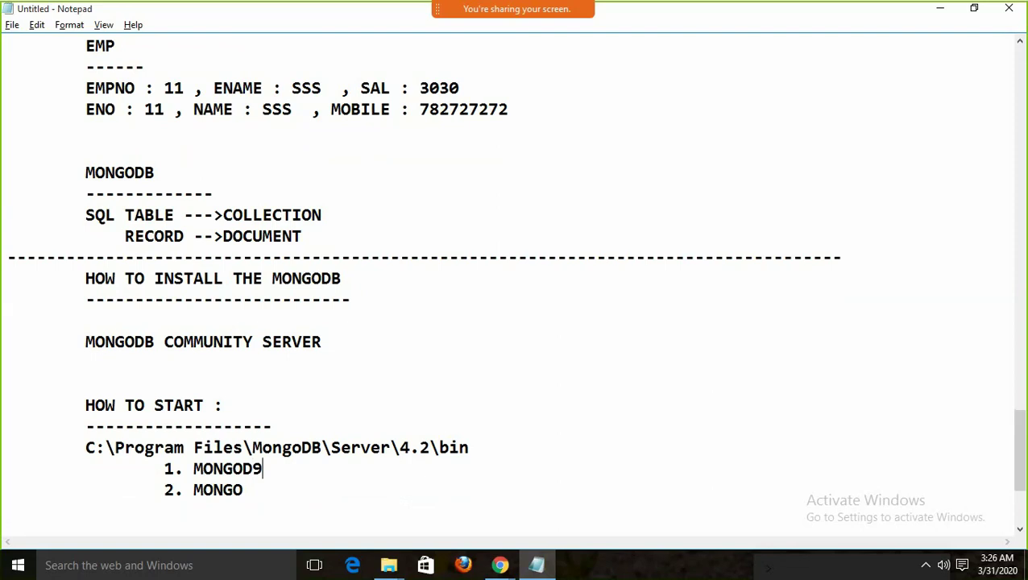
key(BackSpace)
text((SERVER)
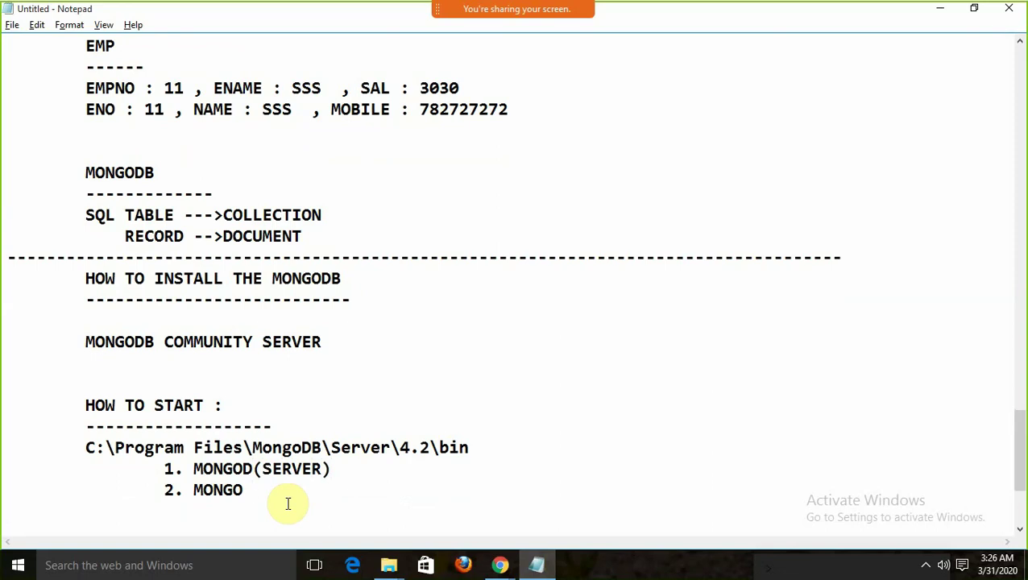
Switch to File Explorer and try to run the mongod application from the bin folder.
key(alt+Tab)
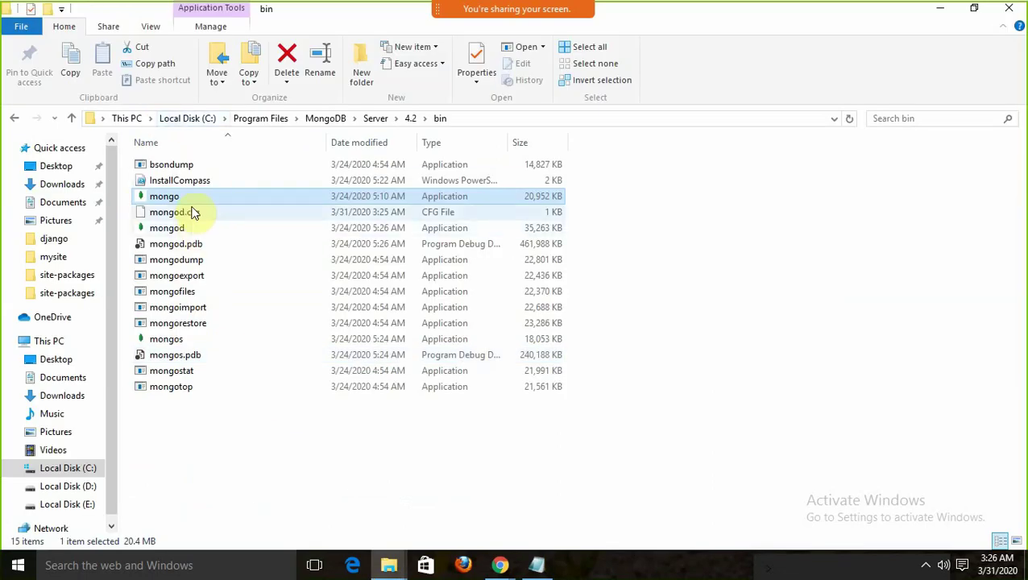
click(170, 229)
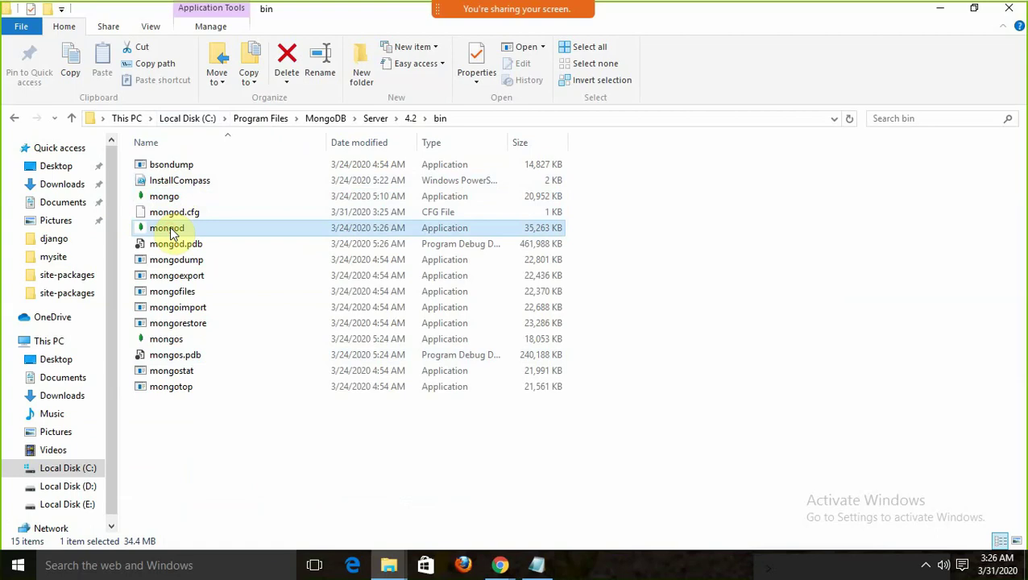
click(76, 469)
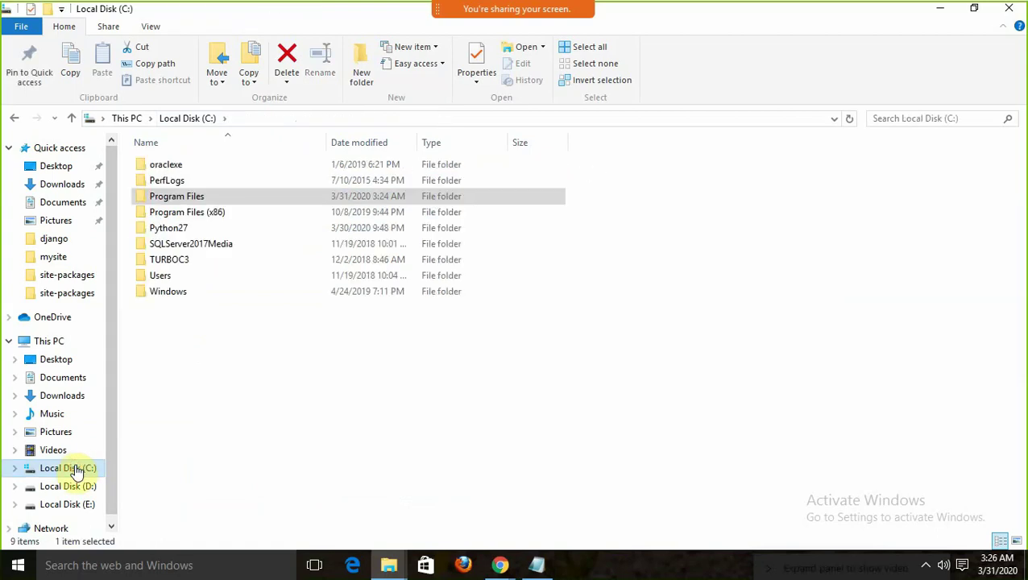
click(12, 118)
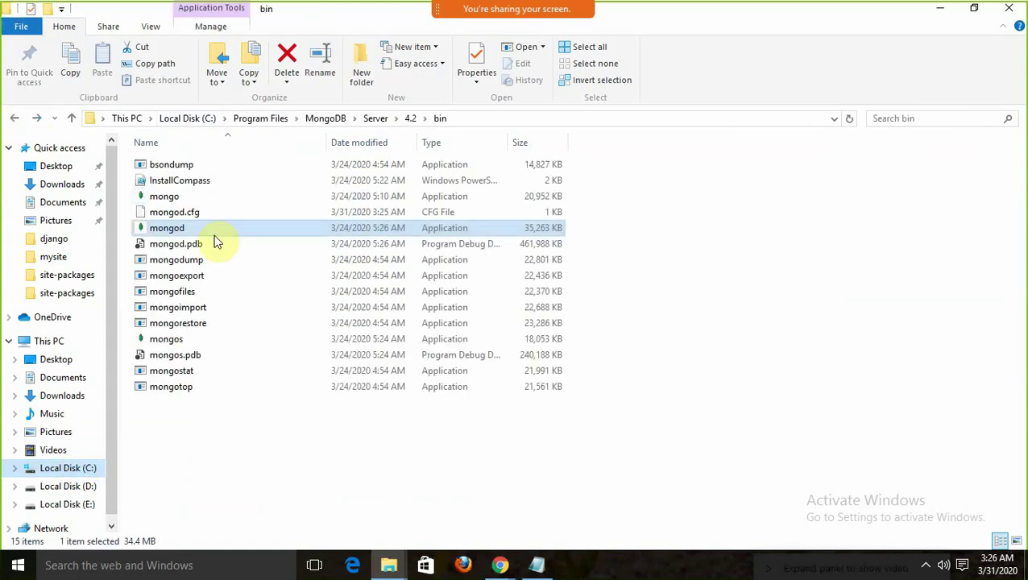
double_click(169, 229)
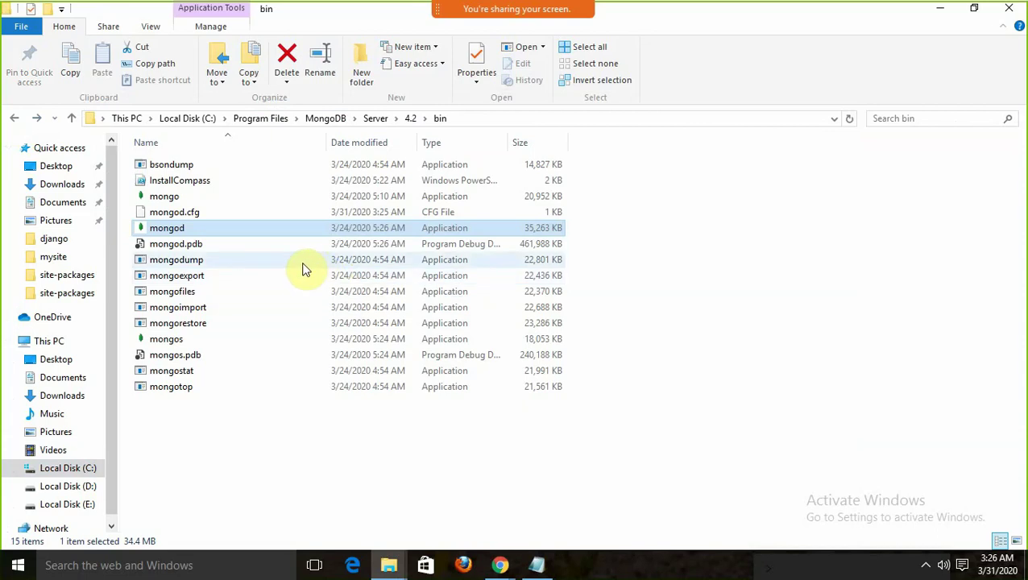
Create a new folder named DATA in the root of Local Disk (C:).
click(69, 468)
click(232, 339)
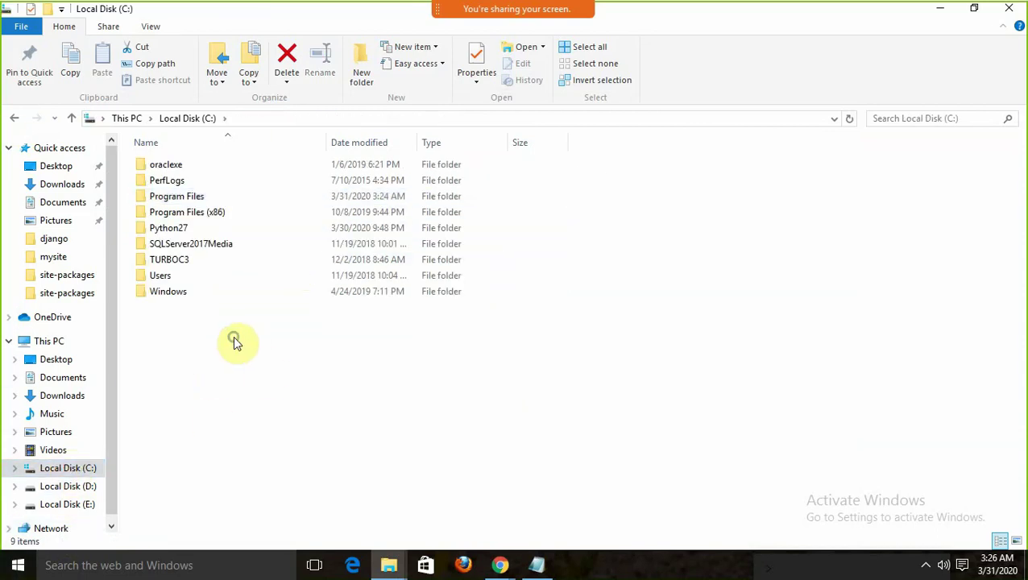
right_click(233, 338)
mouse_move(301, 305)
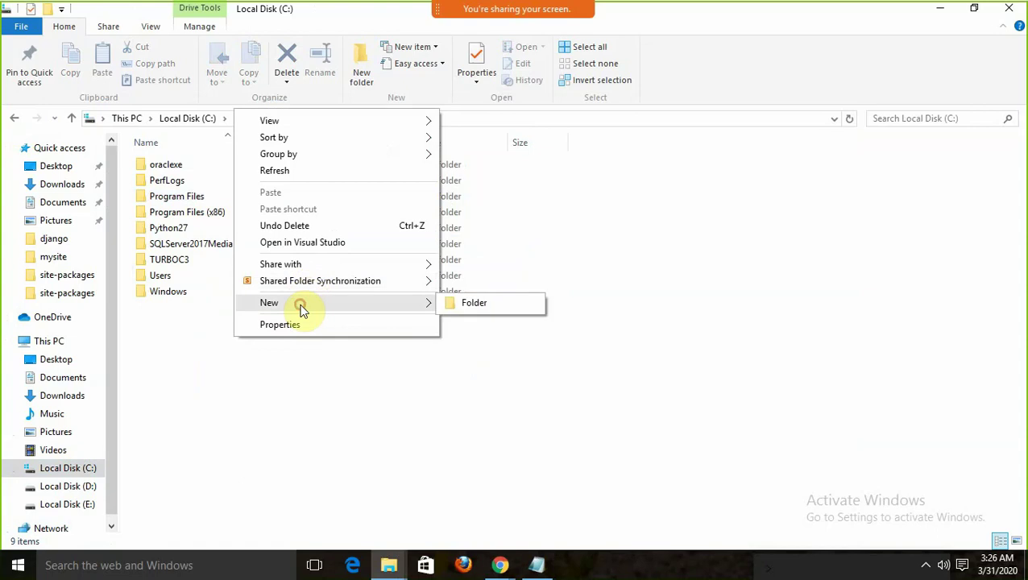
click(474, 311)
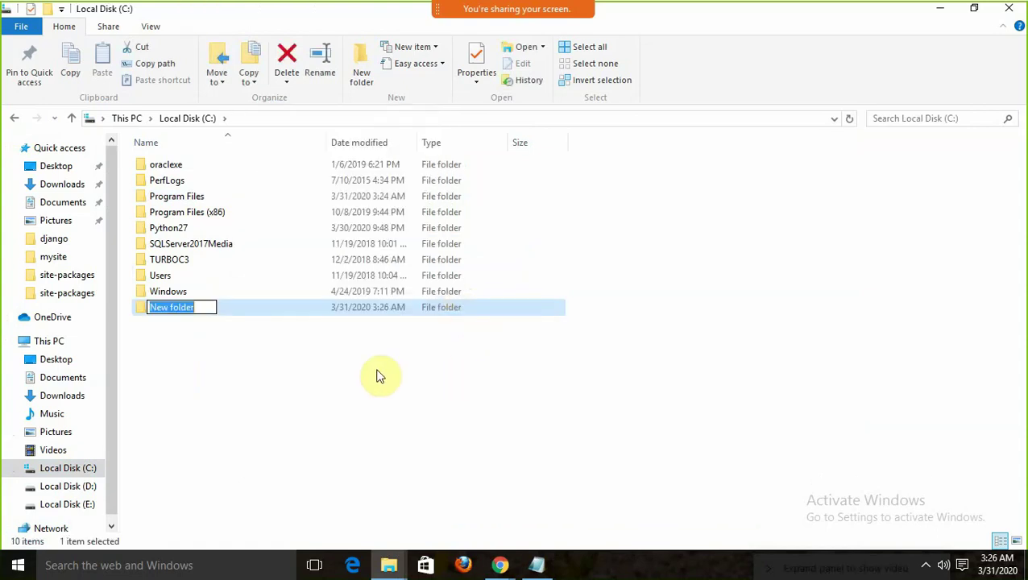
text(DATA)
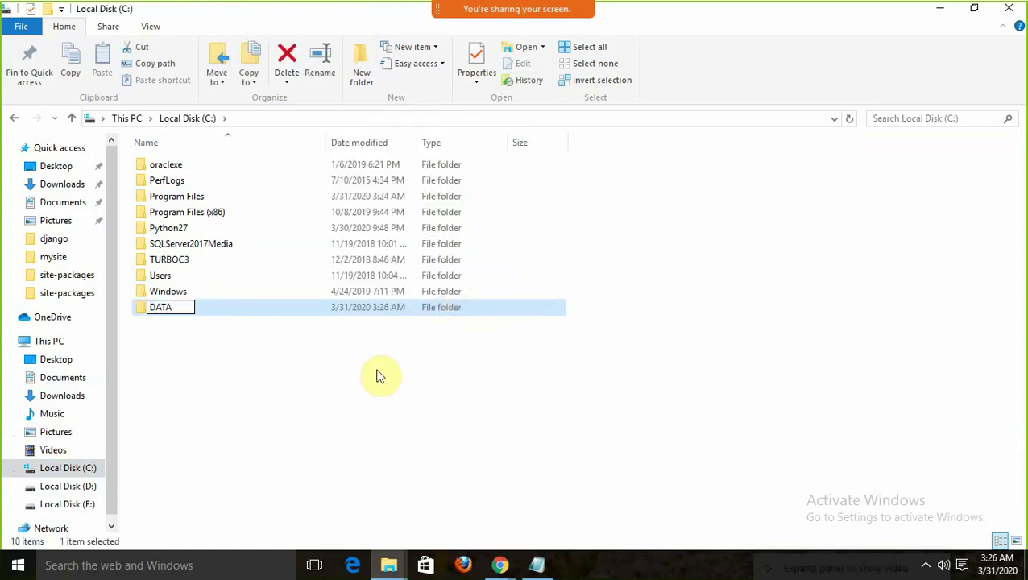
key(Return)
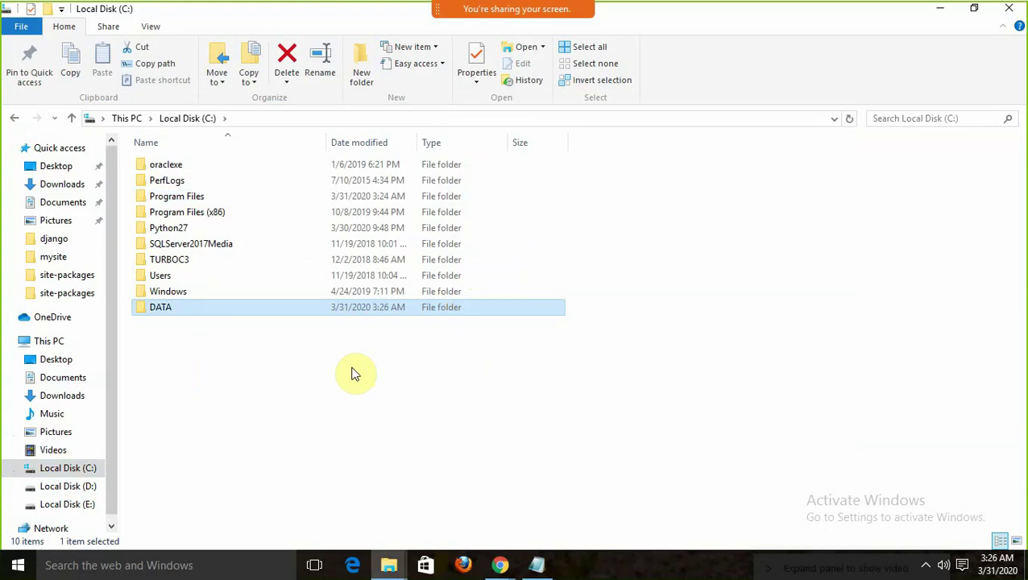
Open the DATA folder and create a subfolder named DB inside it.
right_click(161, 308)
click(154, 306)
double_click(155, 306)
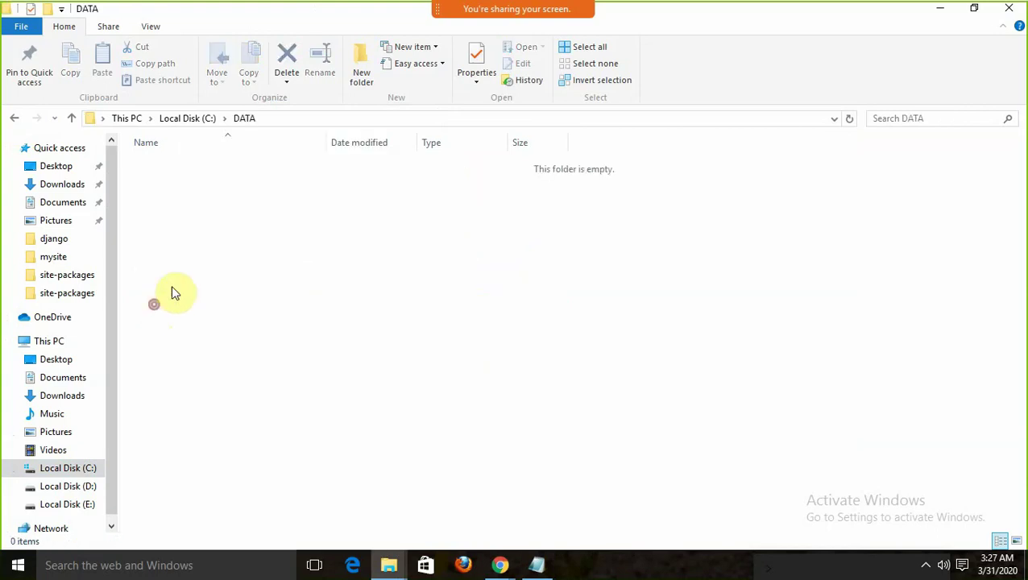
right_click(214, 221)
click(267, 436)
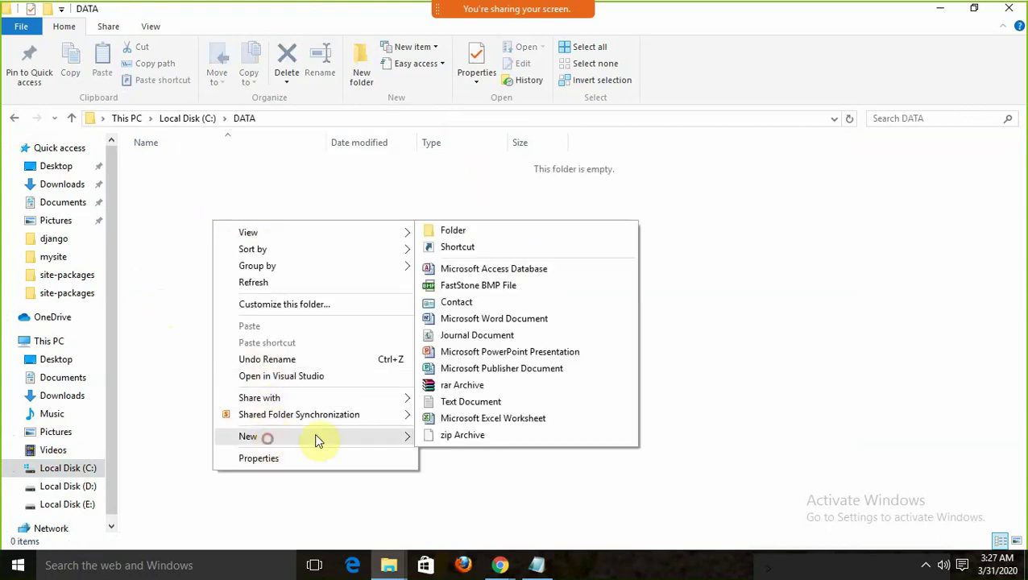
click(459, 232)
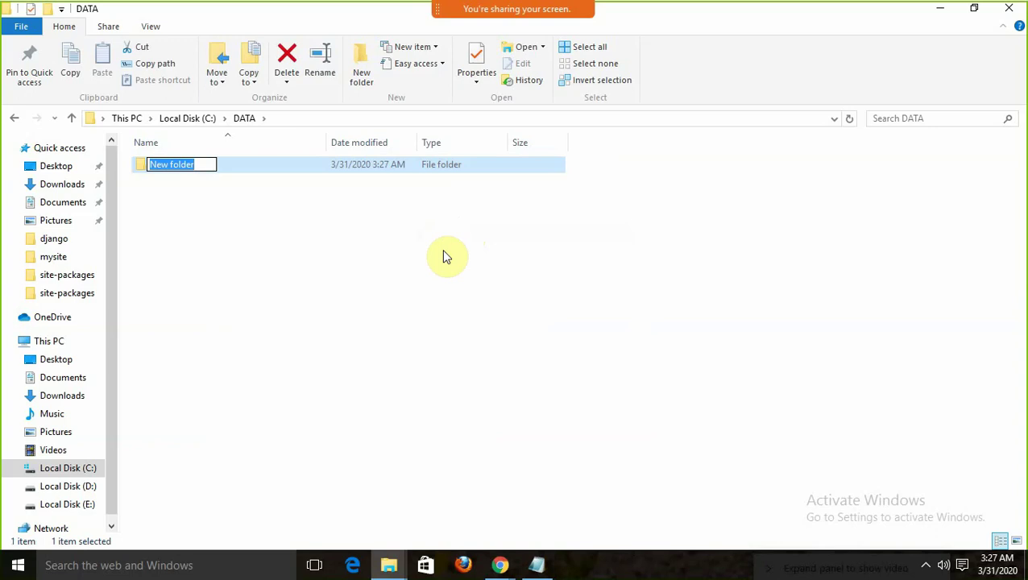
text(DB)
key(Return)
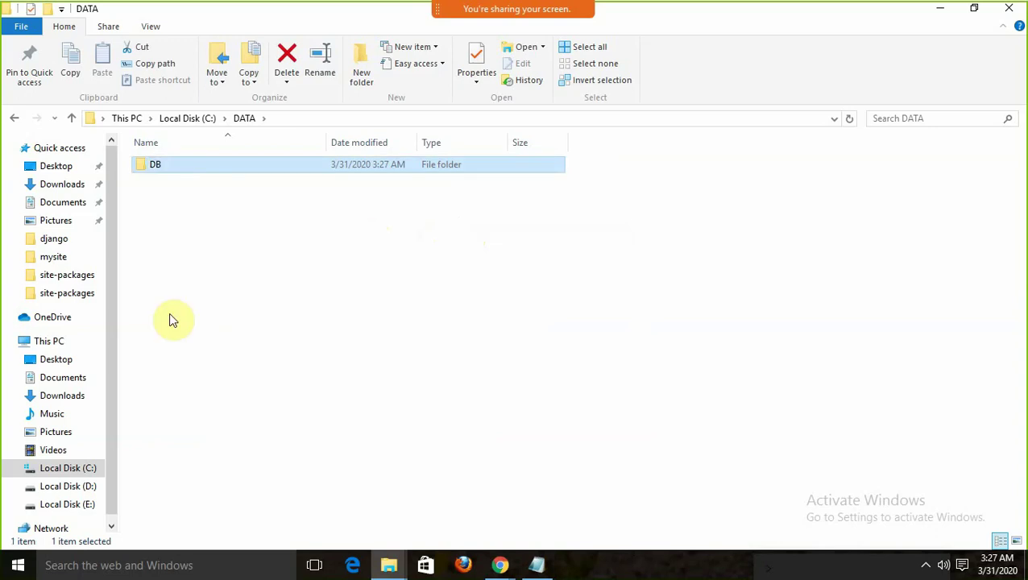
Go back to the folder C:\Program Files\MongoDB\Server\4.2\bin.
click(74, 468)
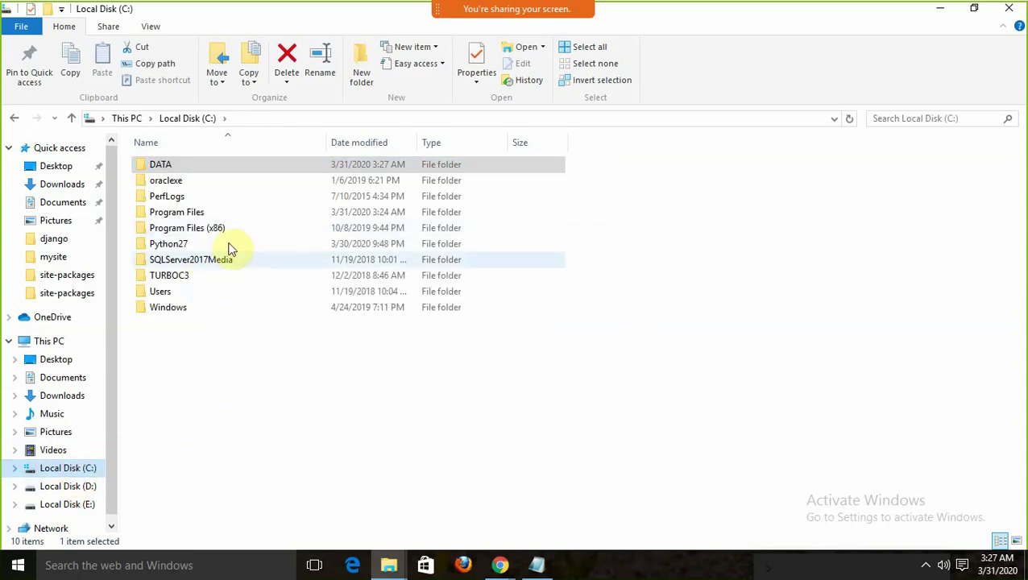
double_click(169, 212)
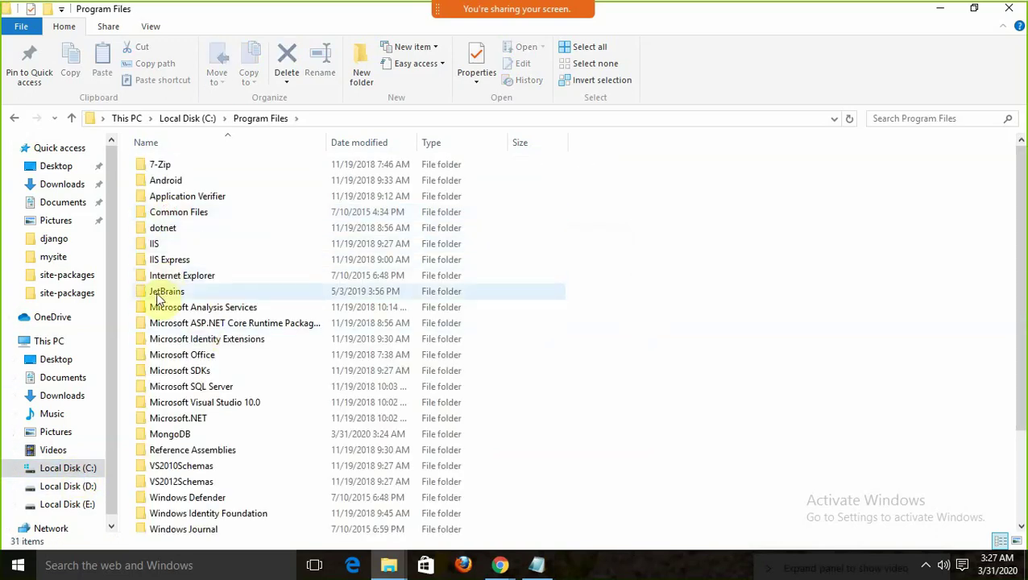
double_click(194, 434)
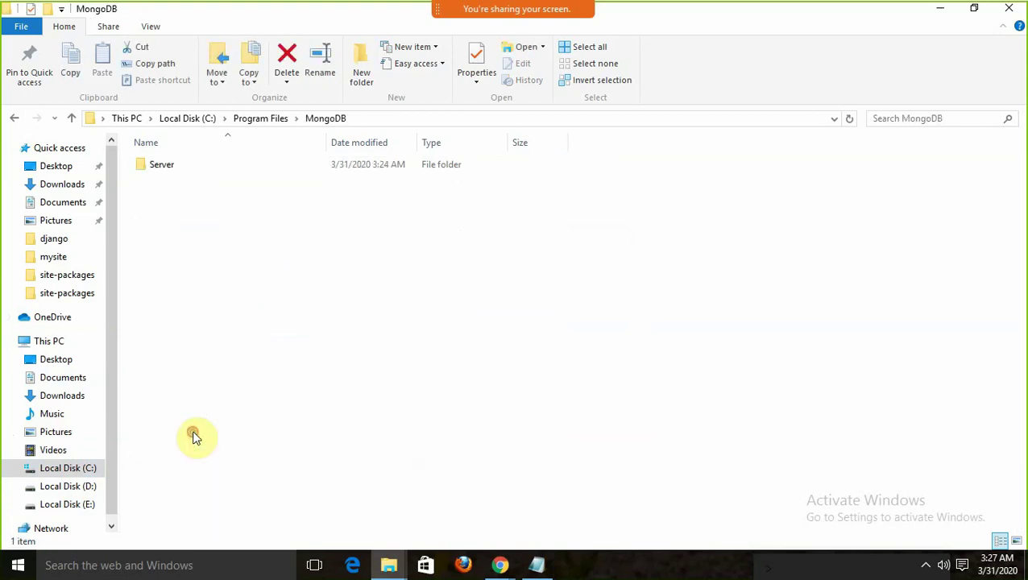
double_click(159, 164)
click(158, 166)
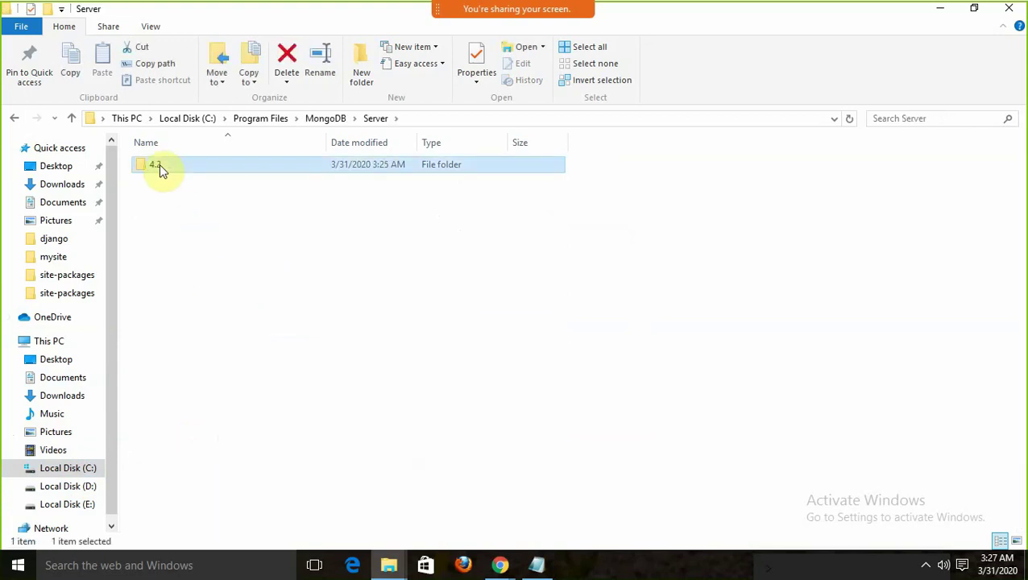
double_click(159, 164)
click(159, 163)
double_click(158, 164)
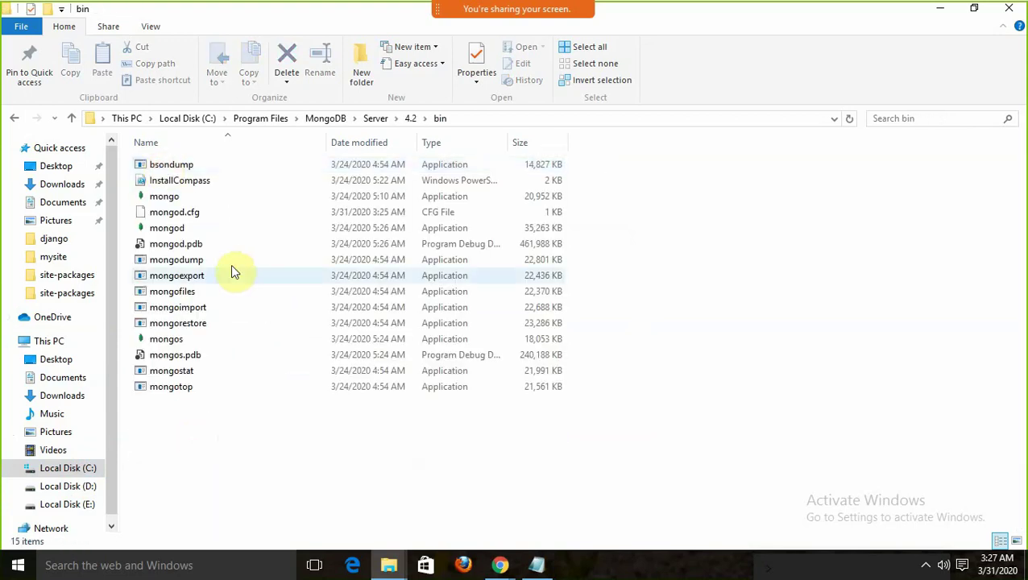
Run the mongod application, review the end of its startup log, and minimize its console window.
double_click(169, 228)
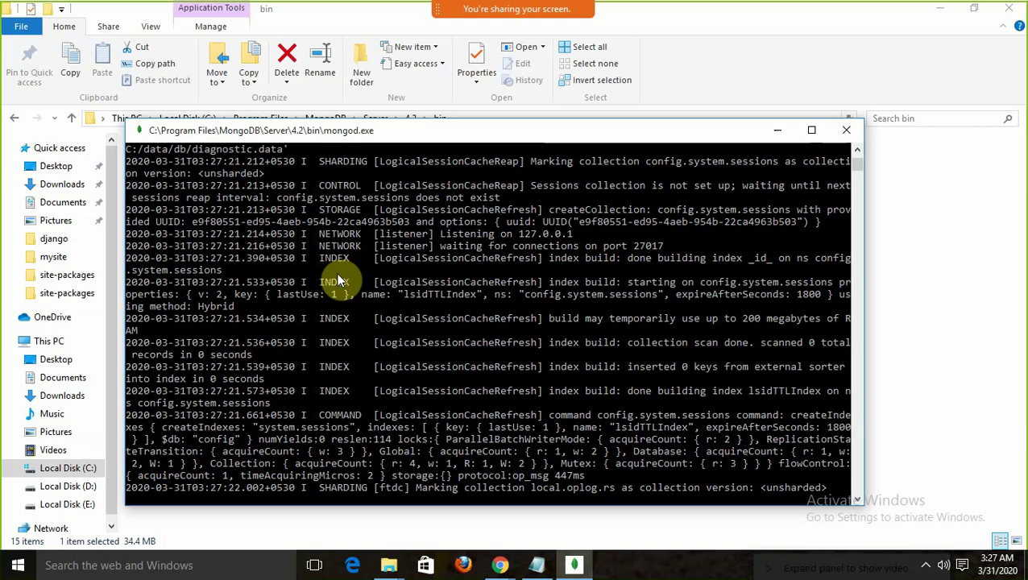
drag(414, 131, 416, 62)
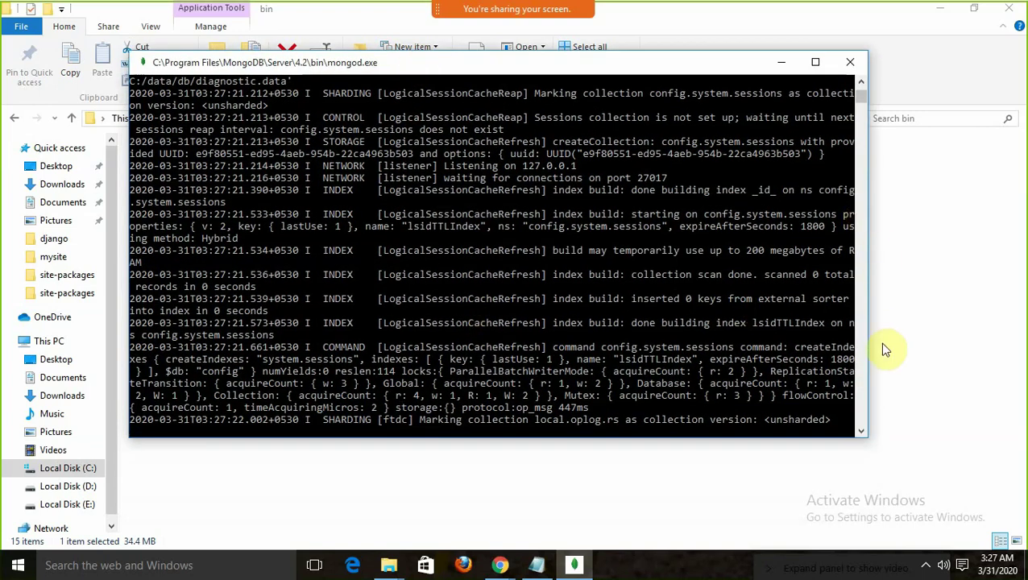
click(860, 431)
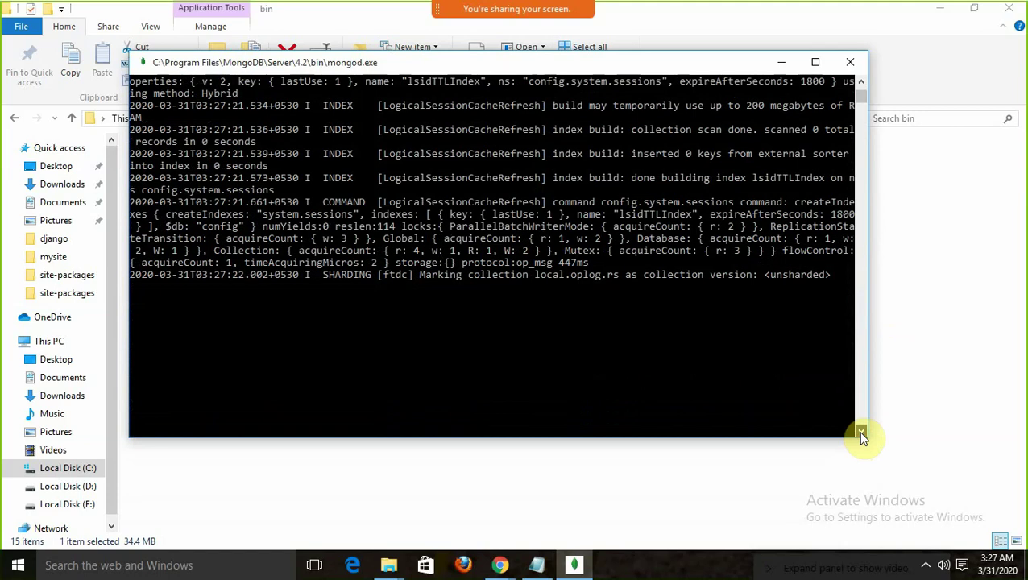
click(860, 432)
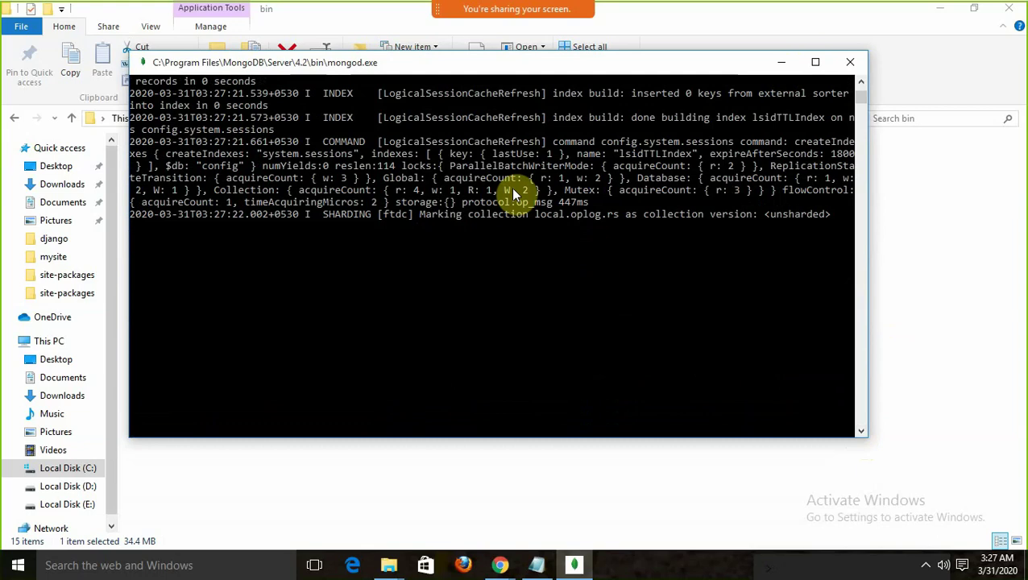
click(779, 62)
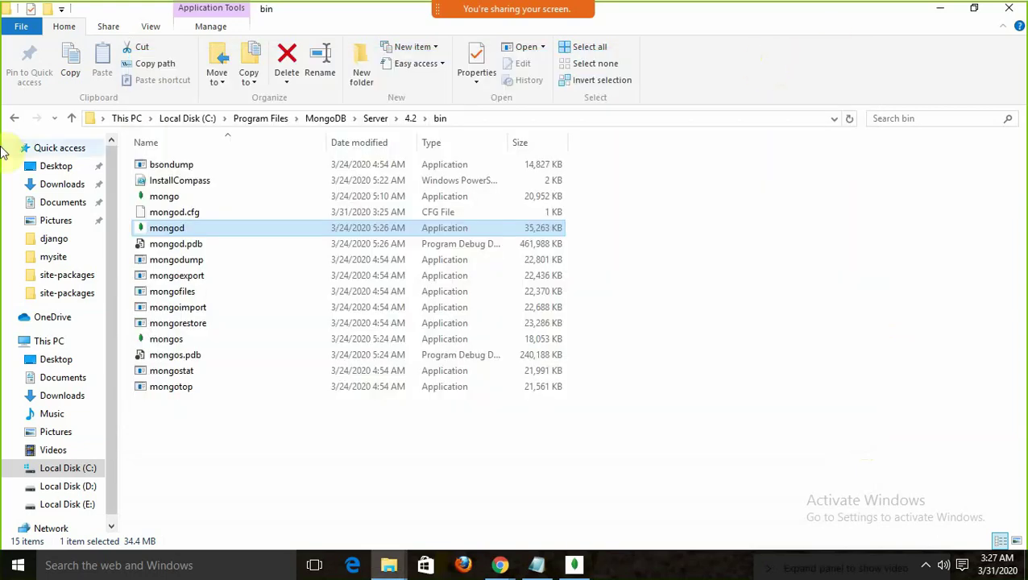
Run the mongo application from the bin folder and place its shell window clear of the screen's edge.
click(161, 201)
double_click(161, 201)
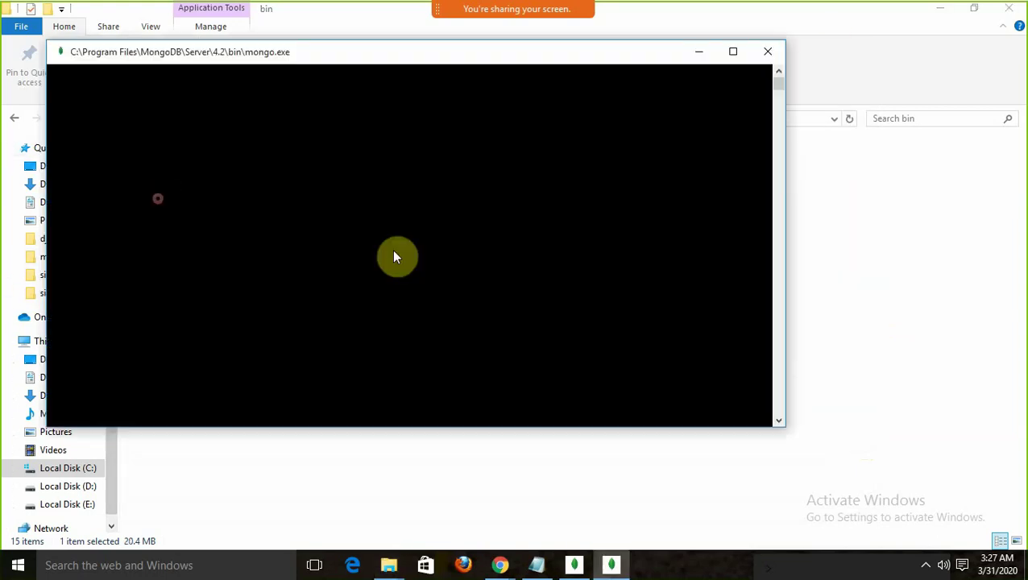
drag(328, 57, 448, 72)
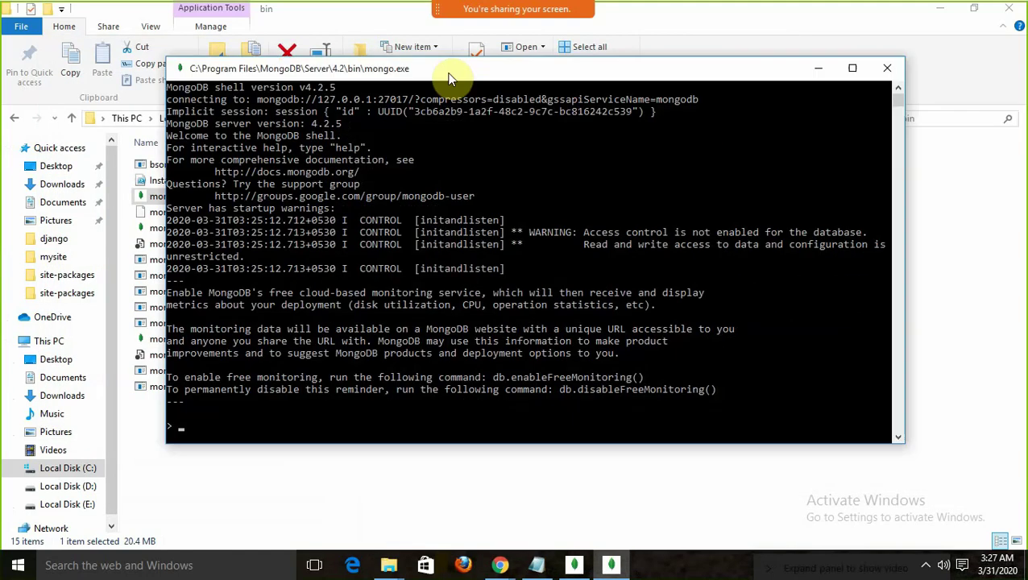
click(177, 426)
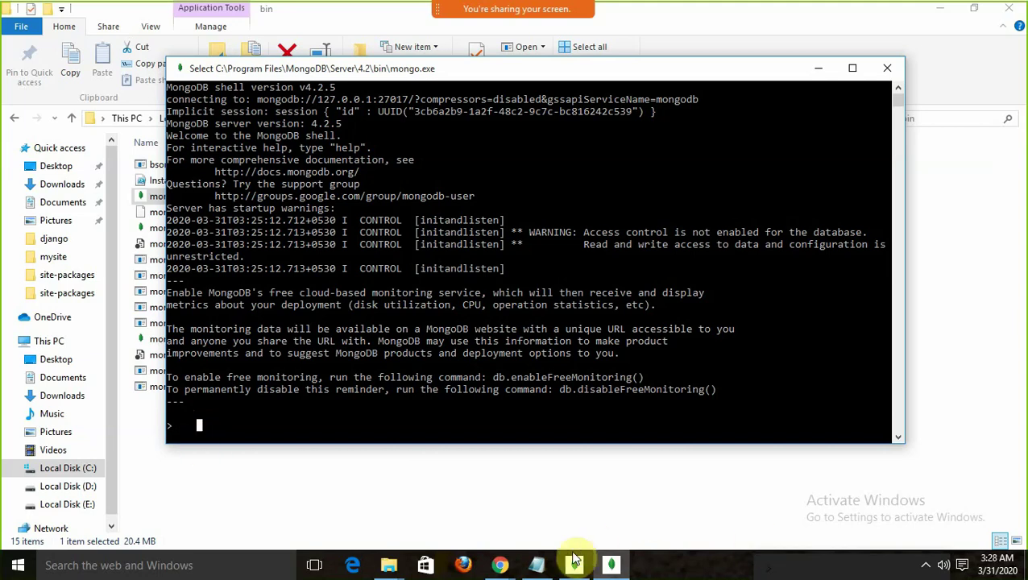
Switch to the Notepad notes and insert "---IN C DRIVE :: CREATE A FOLDER : DATA/DB ---" plus a blank line above the bin path.
click(532, 569)
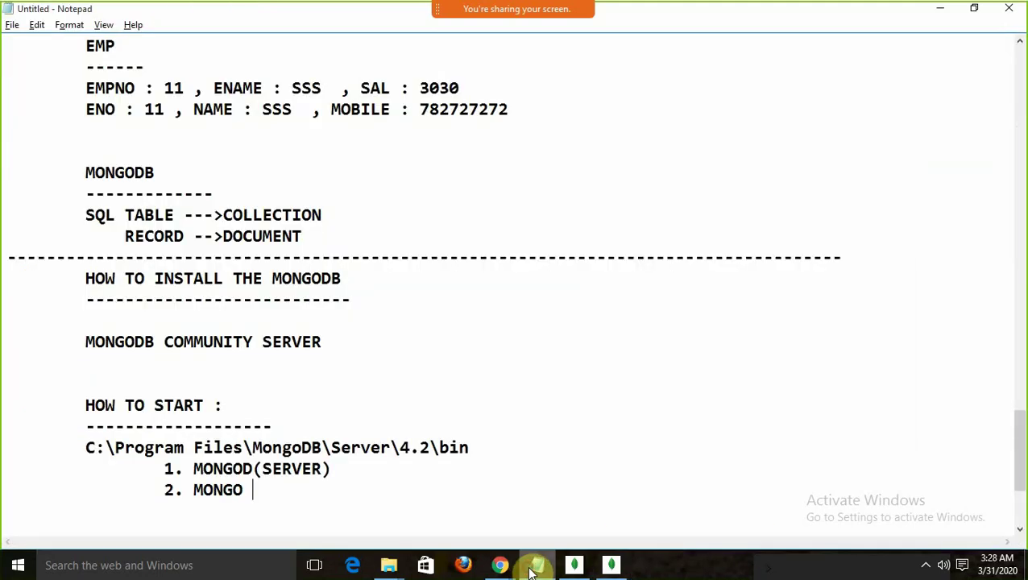
drag(172, 467, 317, 468)
click(203, 491)
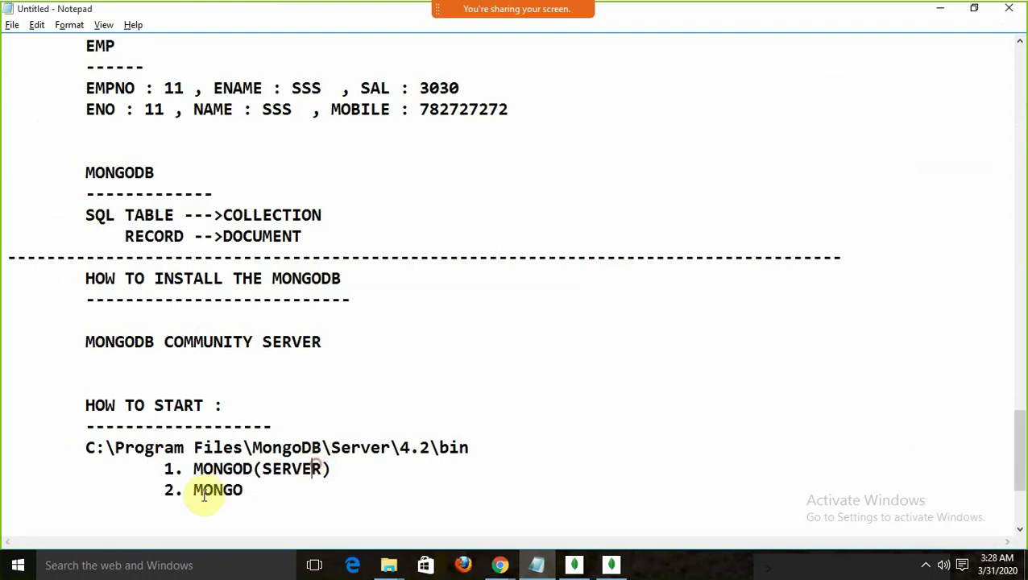
click(322, 486)
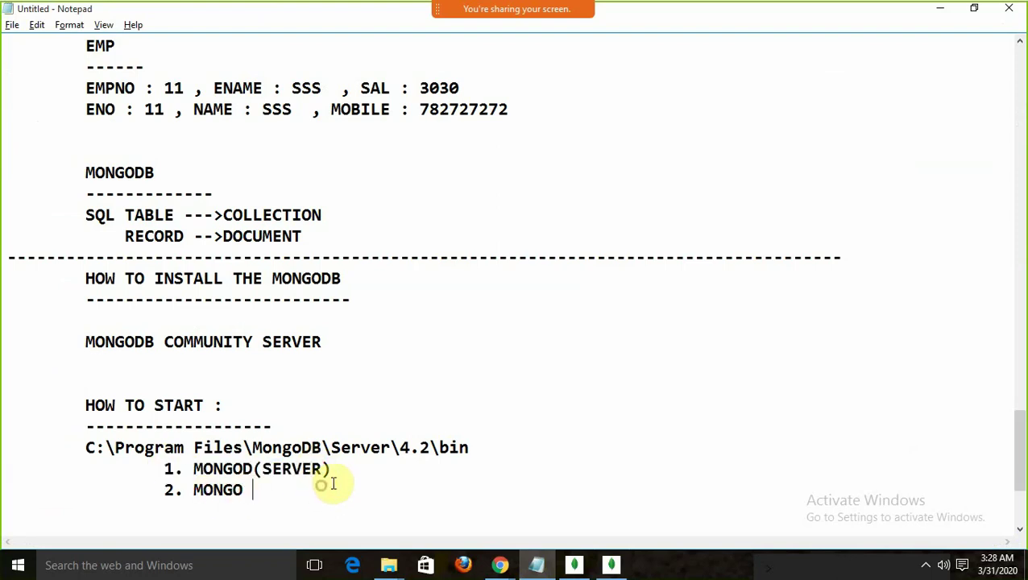
click(501, 449)
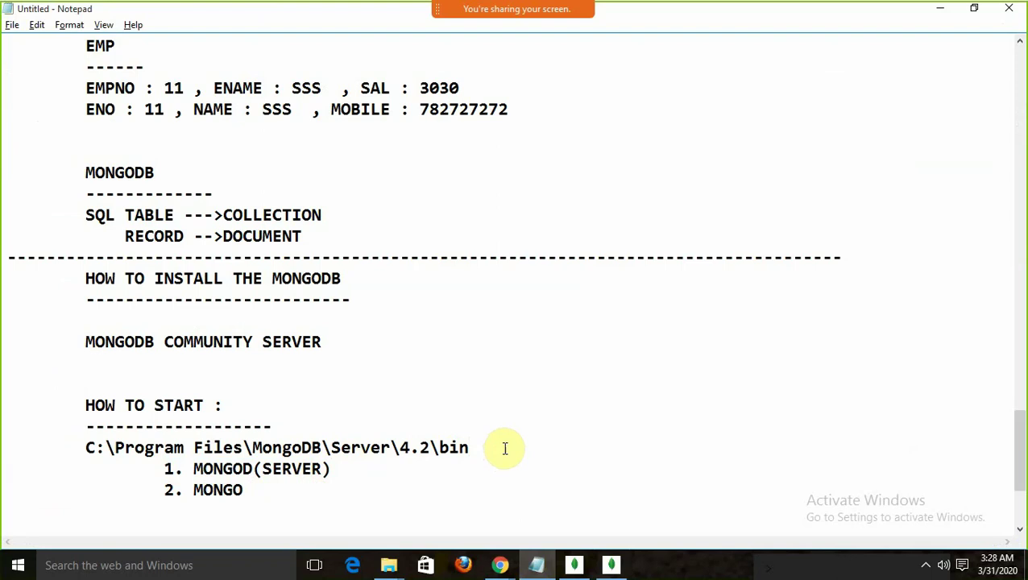
key(Home)
key(Return)
key(Up)
text(---)
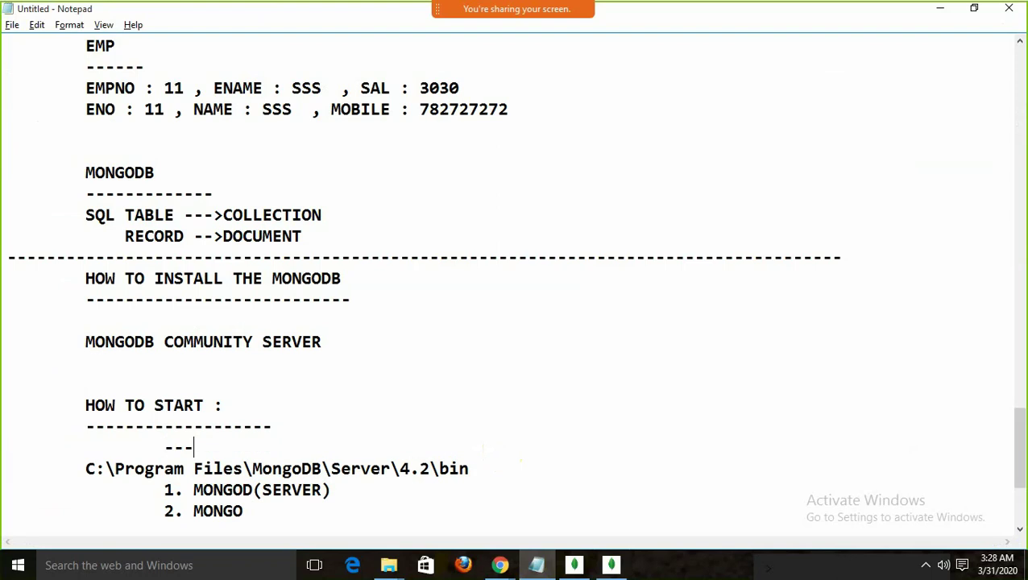
text(IN C DR)
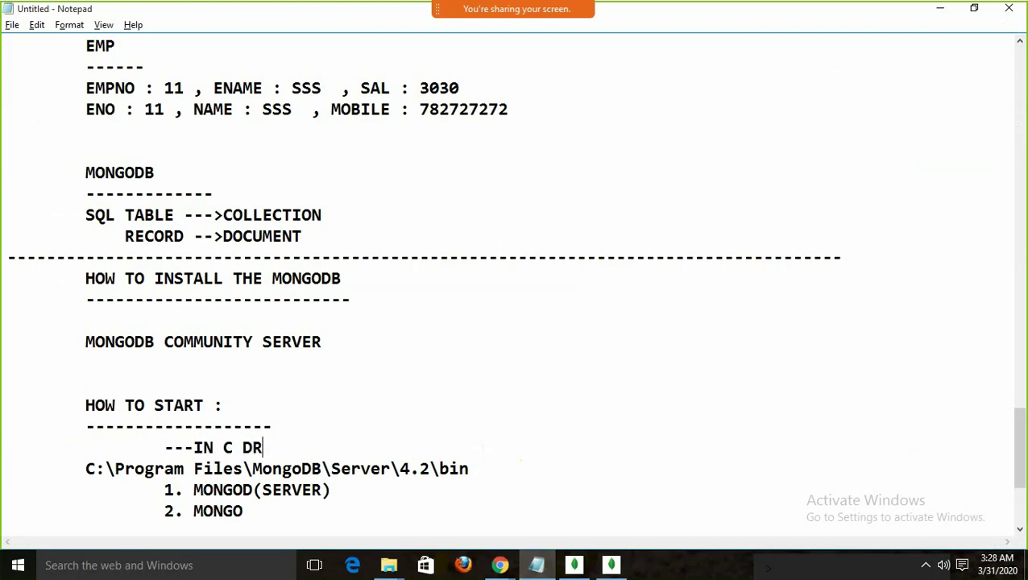
text(IVE :: CREATE A)
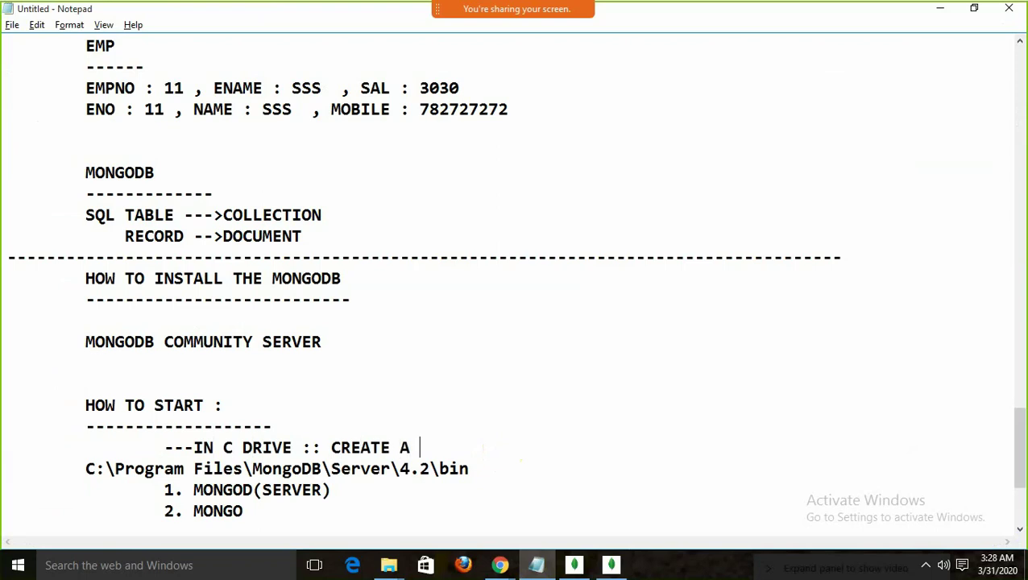
text( FOLDER )
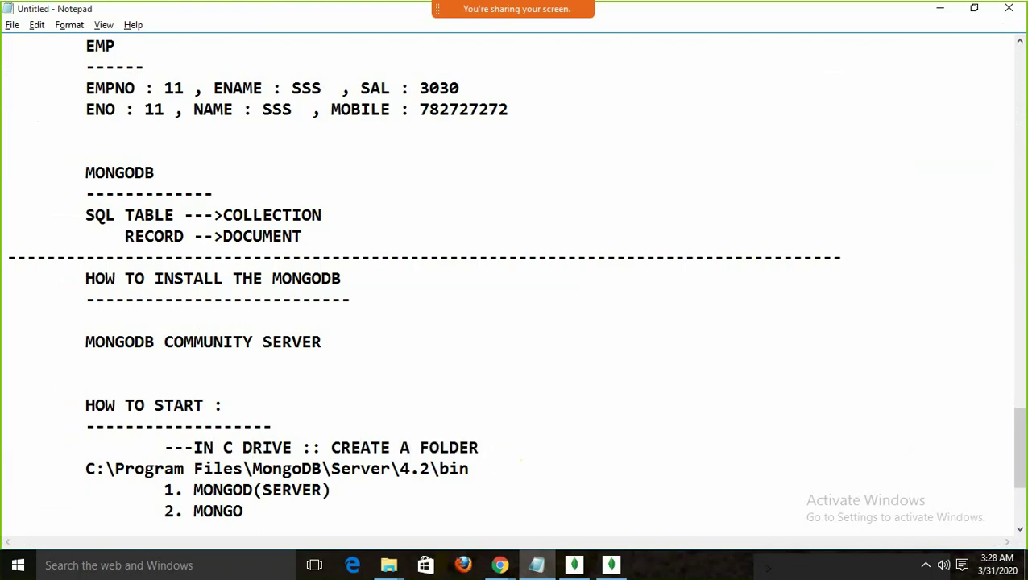
text(: DATA/DB)
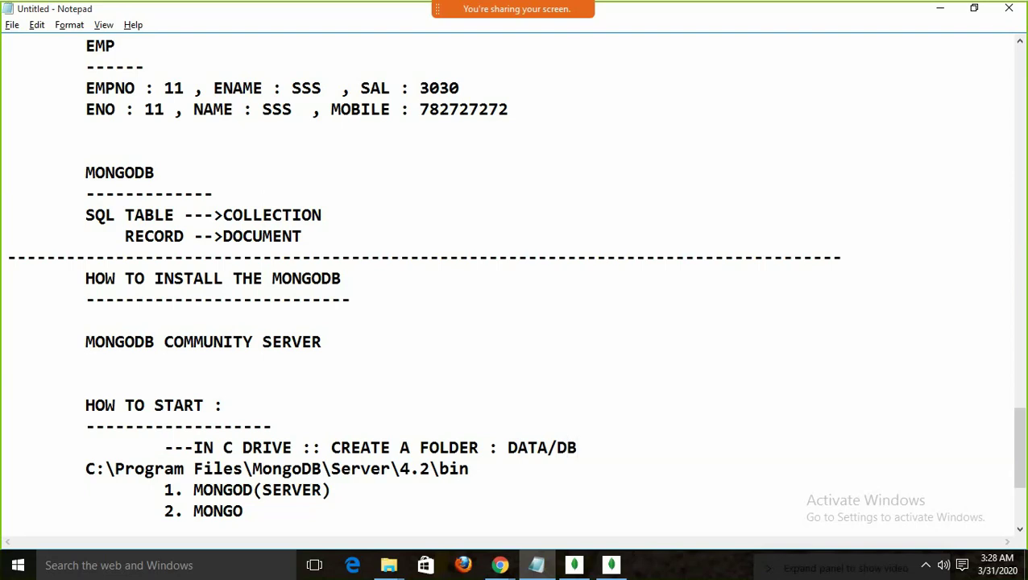
text( ---)
key(Return)
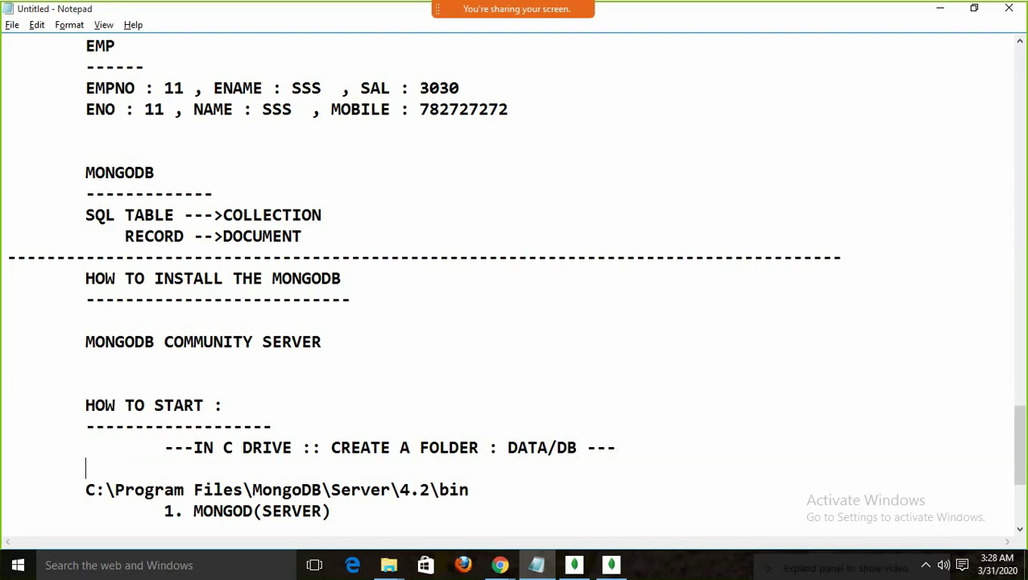
Add a ">" prompt line under "2. MONGO" and a dashed separator line below it.
key(Down)
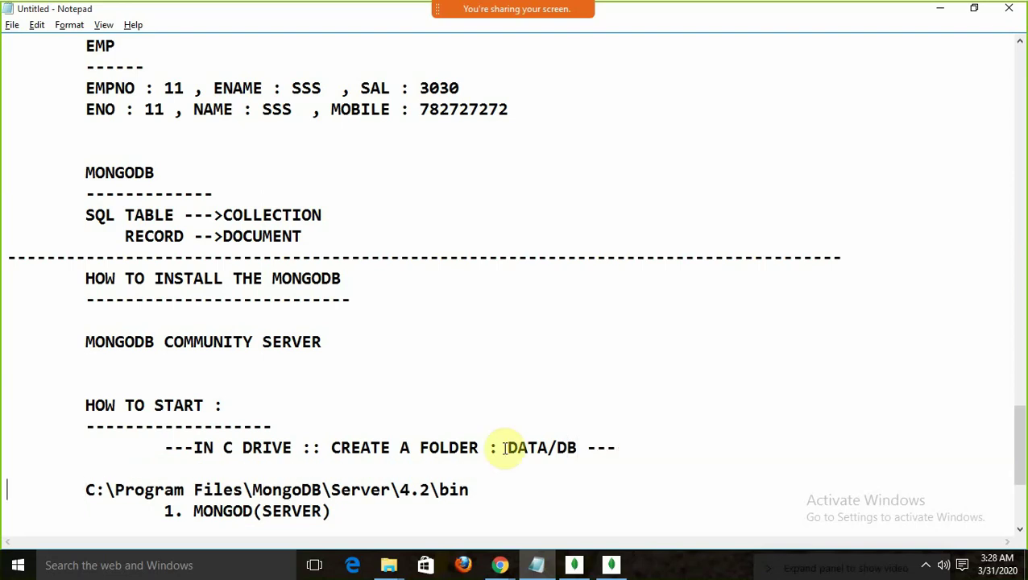
key(Down)
key(Down)
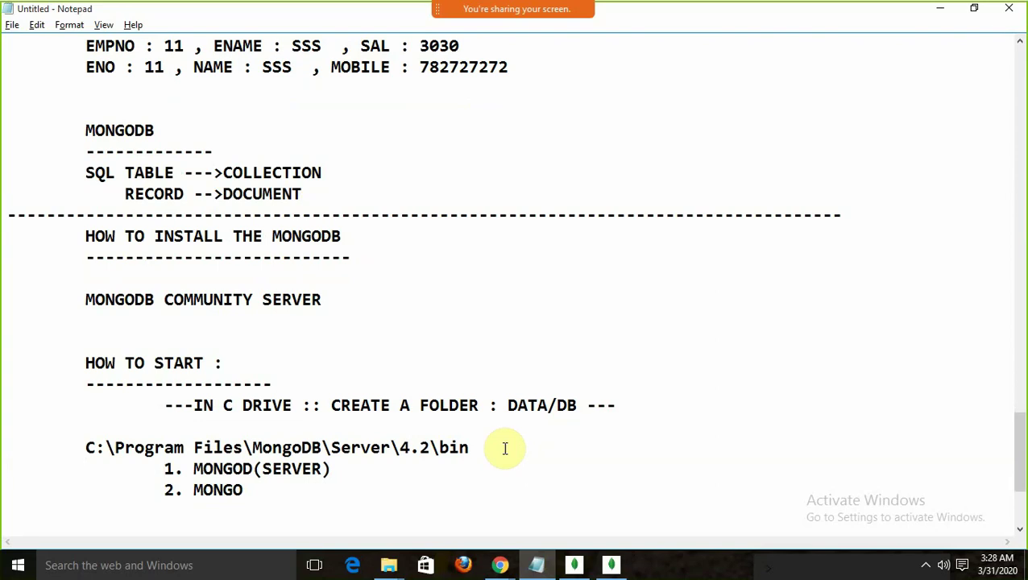
key(shift+Up)
key(shift+Down)
key(Return)
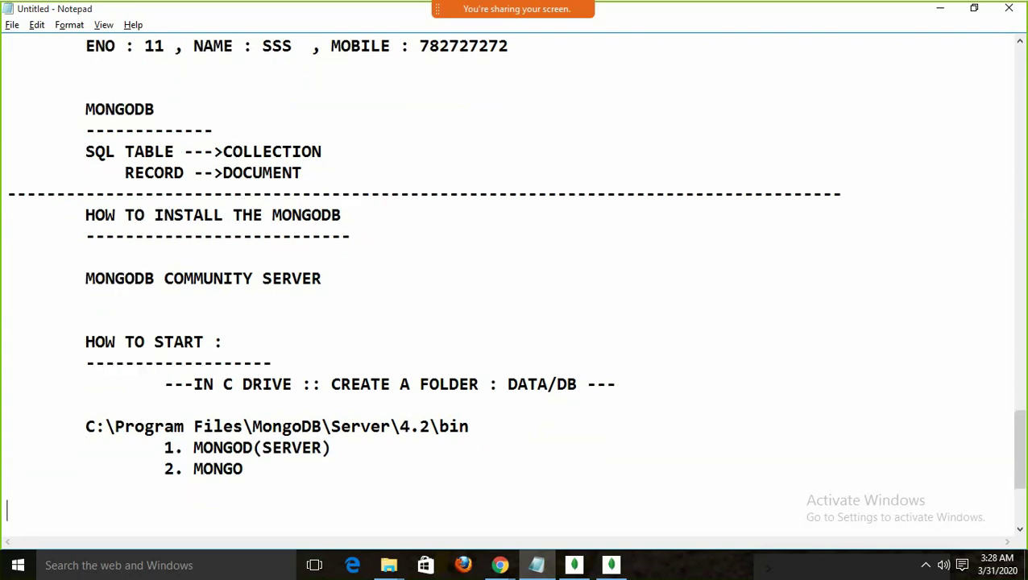
key(BackSpace)
key(Return)
text(-------------------------------)
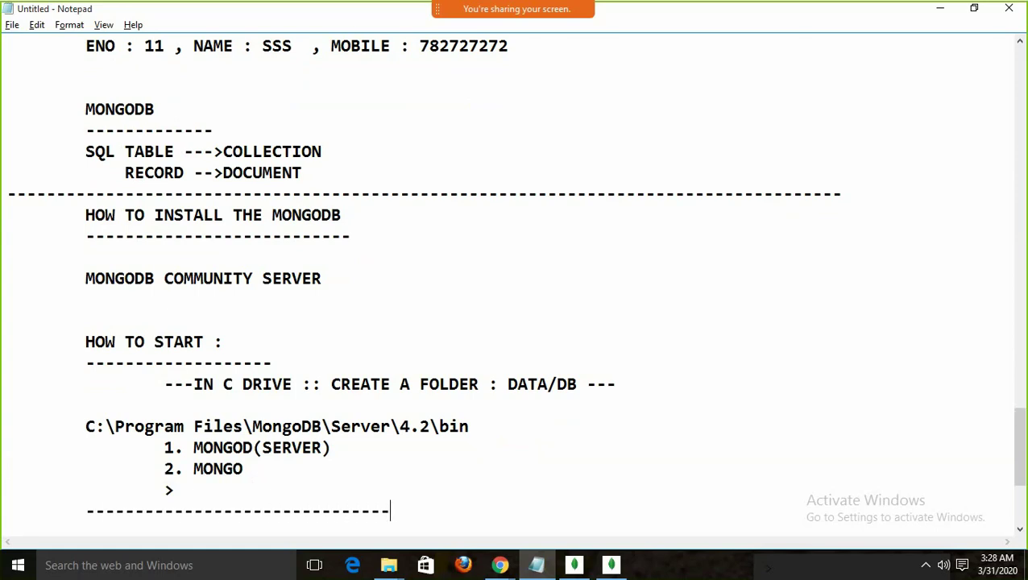
key(Return)
Switch to the mongo shell and move its window slightly over the notes.
key(alt+Tab)
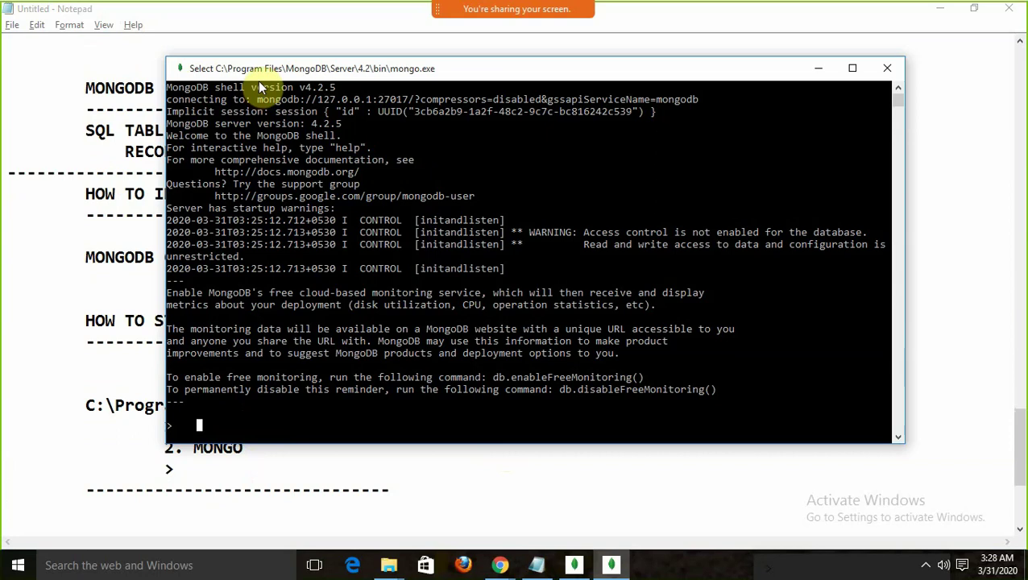
mouse_move(258, 69)
mouse_down()
mouse_move(322, 88)
mouse_move(284, 53)
mouse_move(243, 82)
mouse_up()
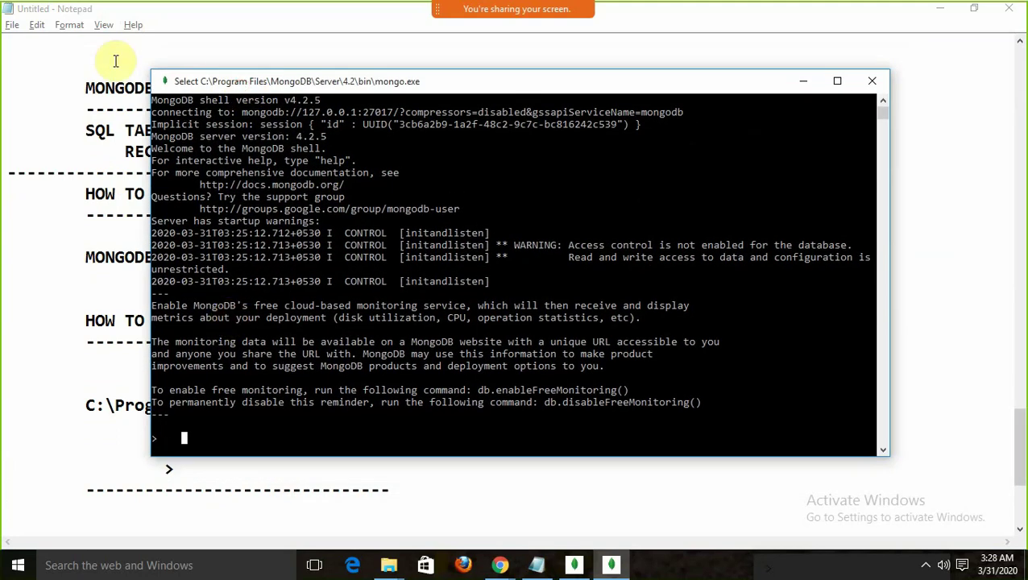